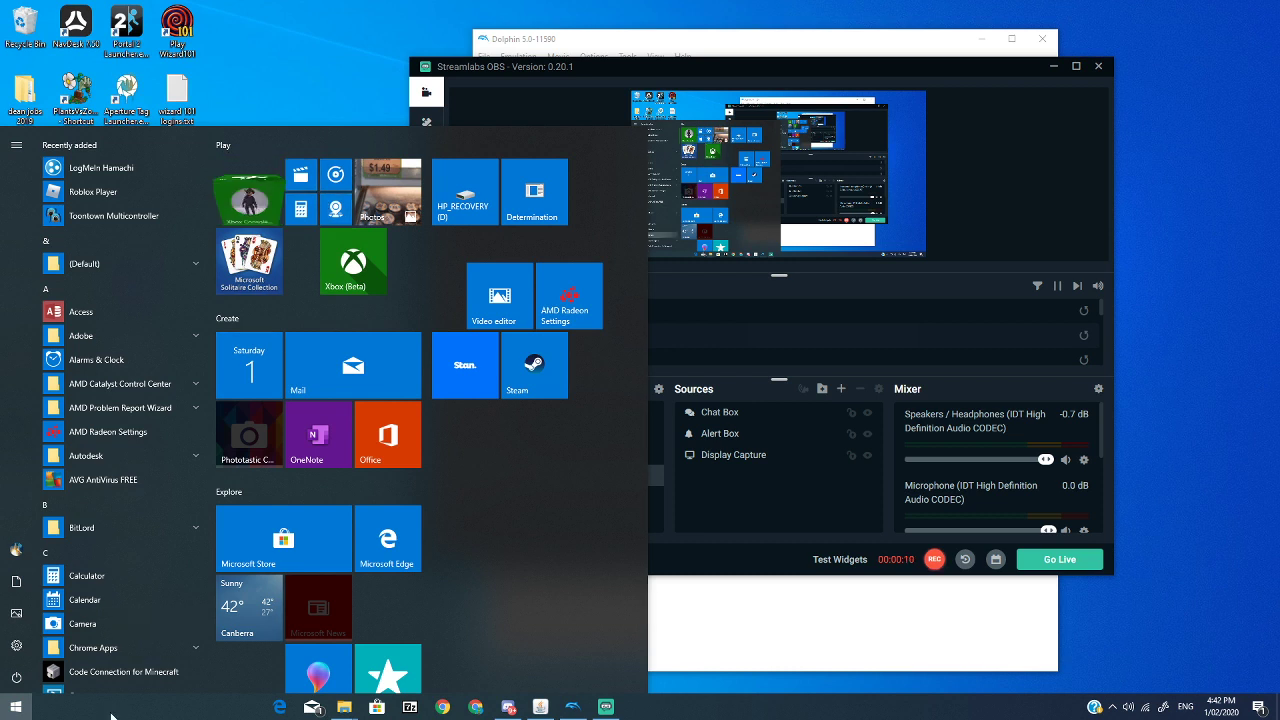
Create a new text document on the desktop, open it and write "hi guys its me".
key(Escape)
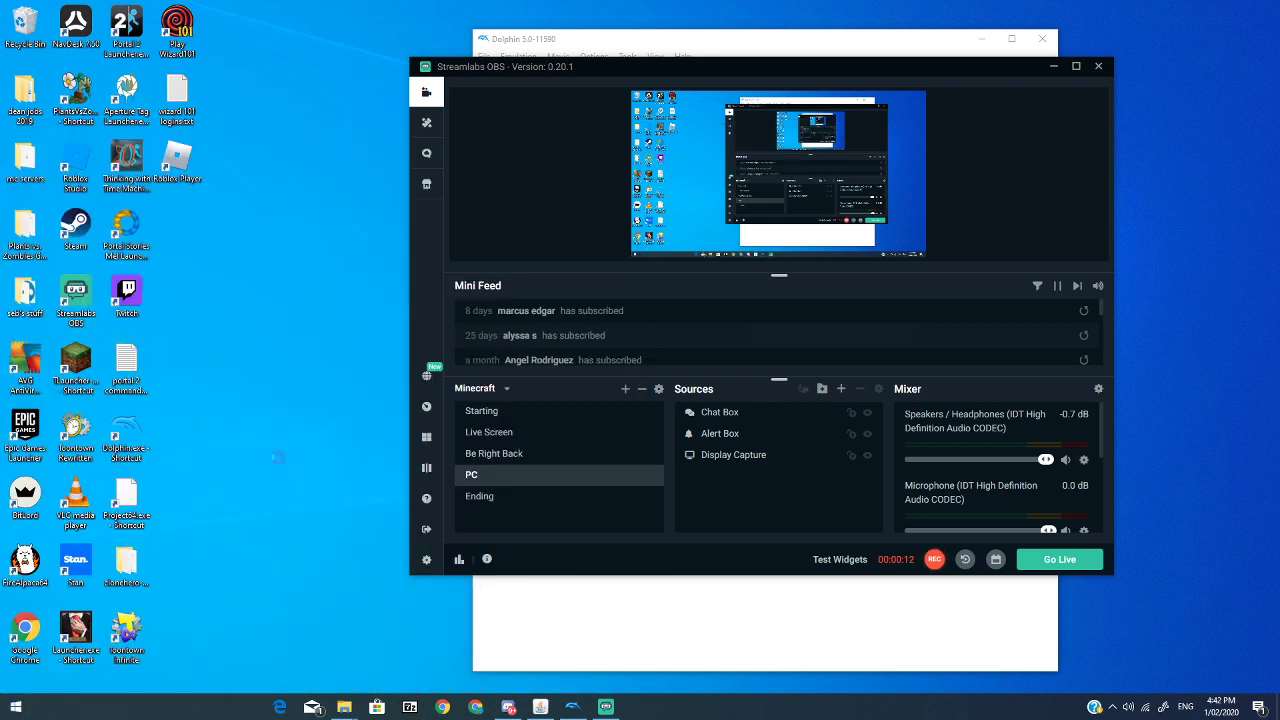
right_click(270, 480)
mouse_move(330, 606)
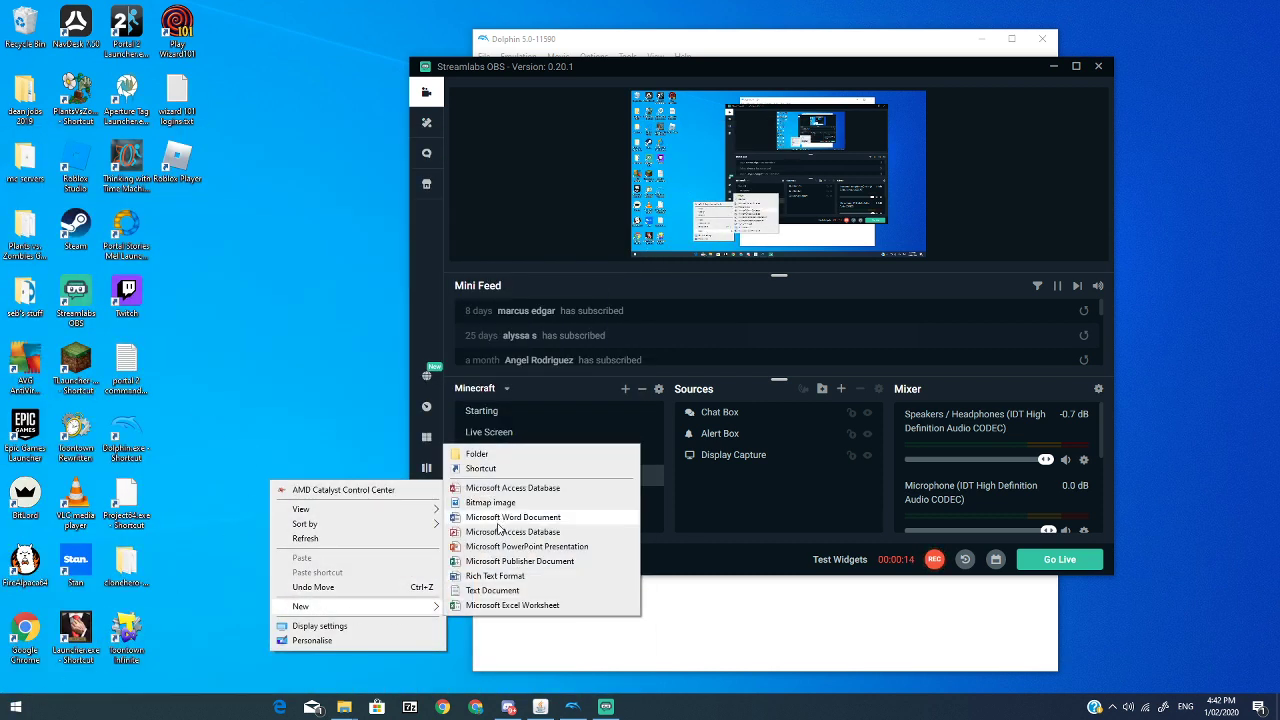
click(472, 591)
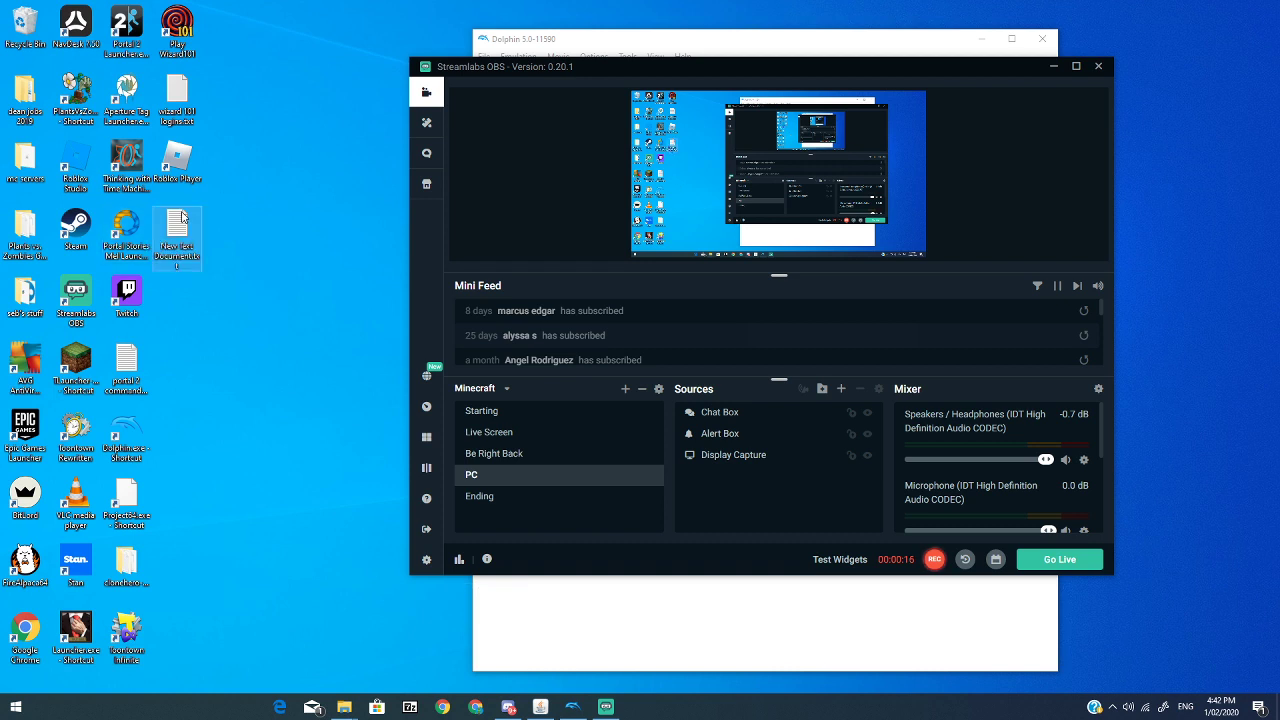
double_click(181, 216)
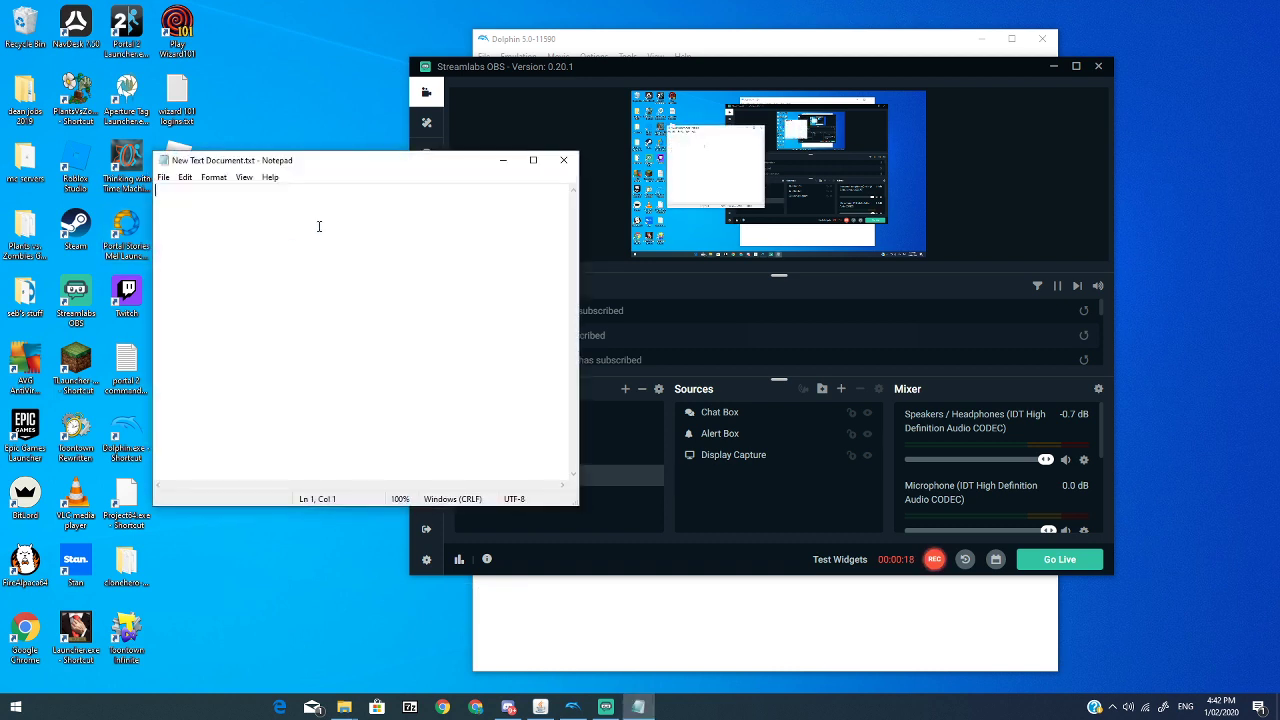
text(hi guys it)
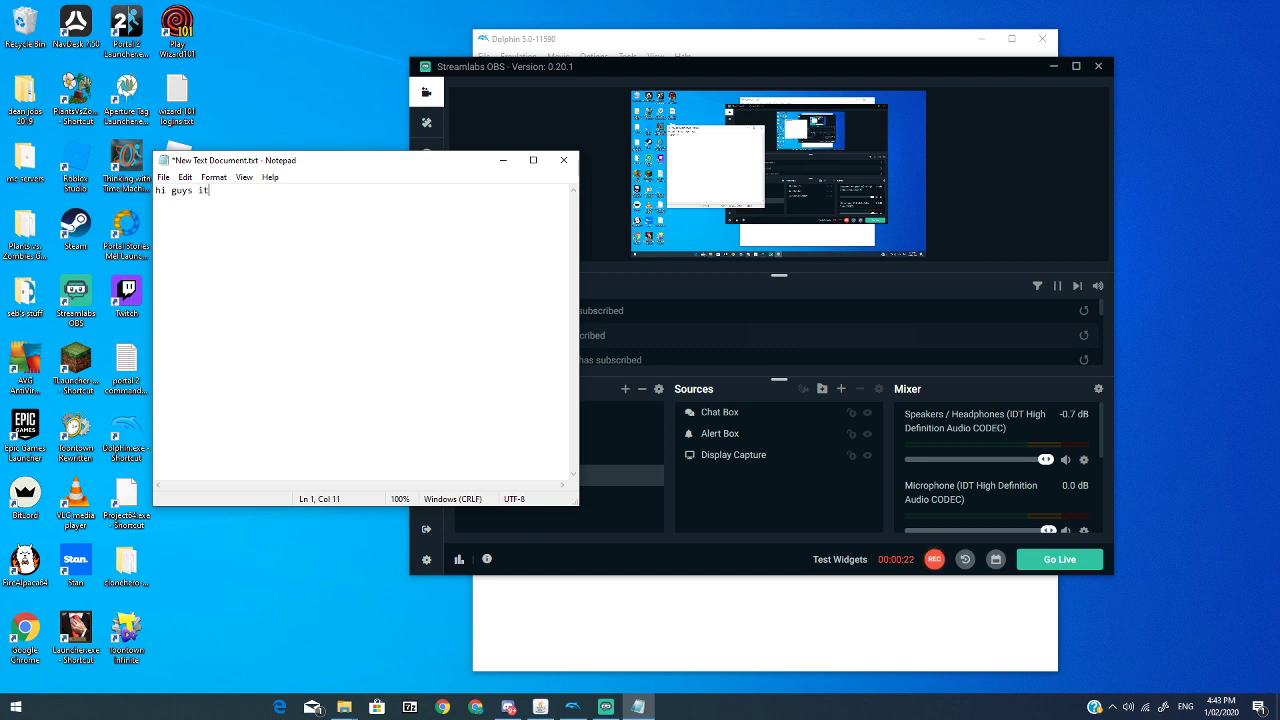
text(s me)
Switch to Streamlabs OBS and make Live Screen the active scene.
click(658, 476)
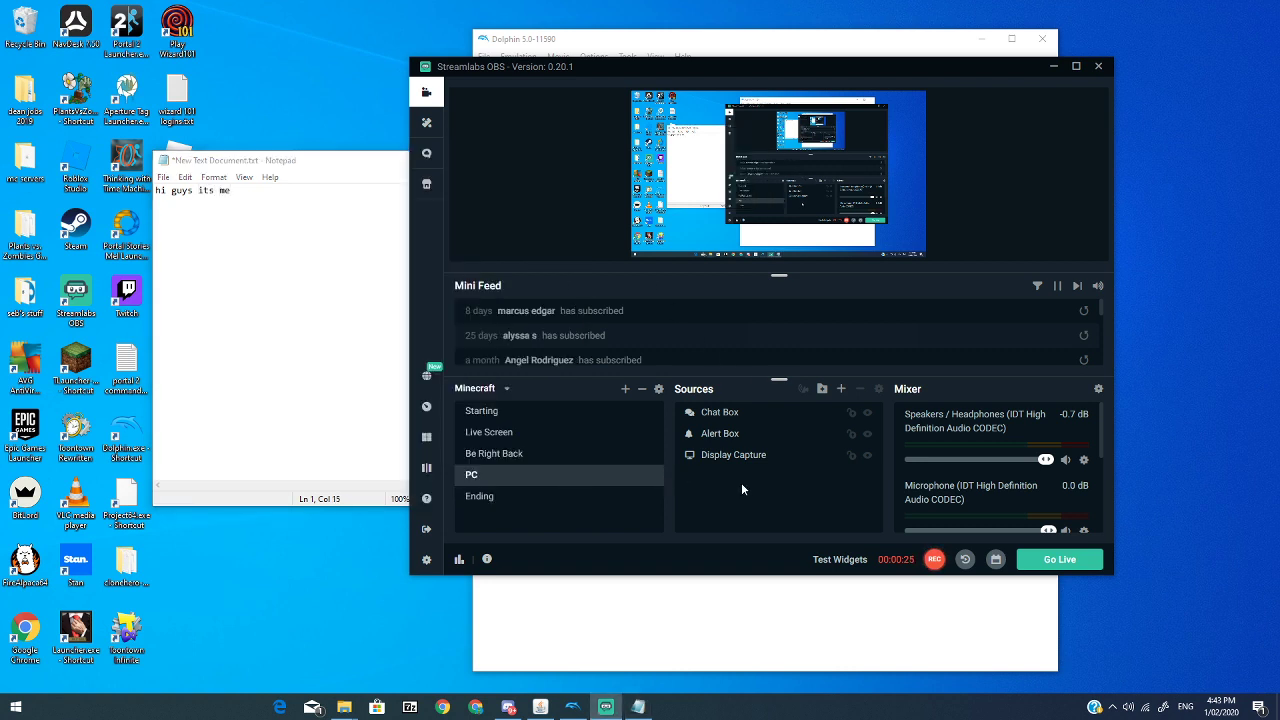
click(474, 428)
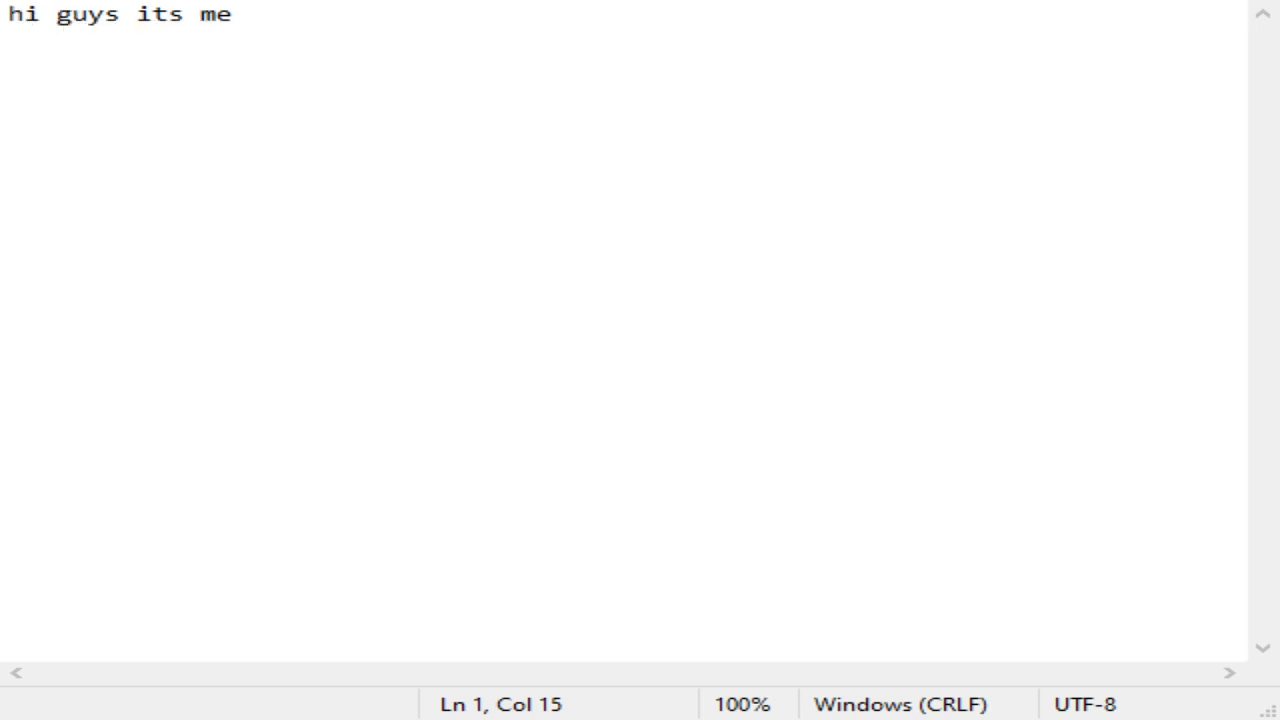
Return to the Notepad document and continue the greeting with "more sonic gaming here".
double_click(128, 14)
click(537, 166)
text(more sonic ga)
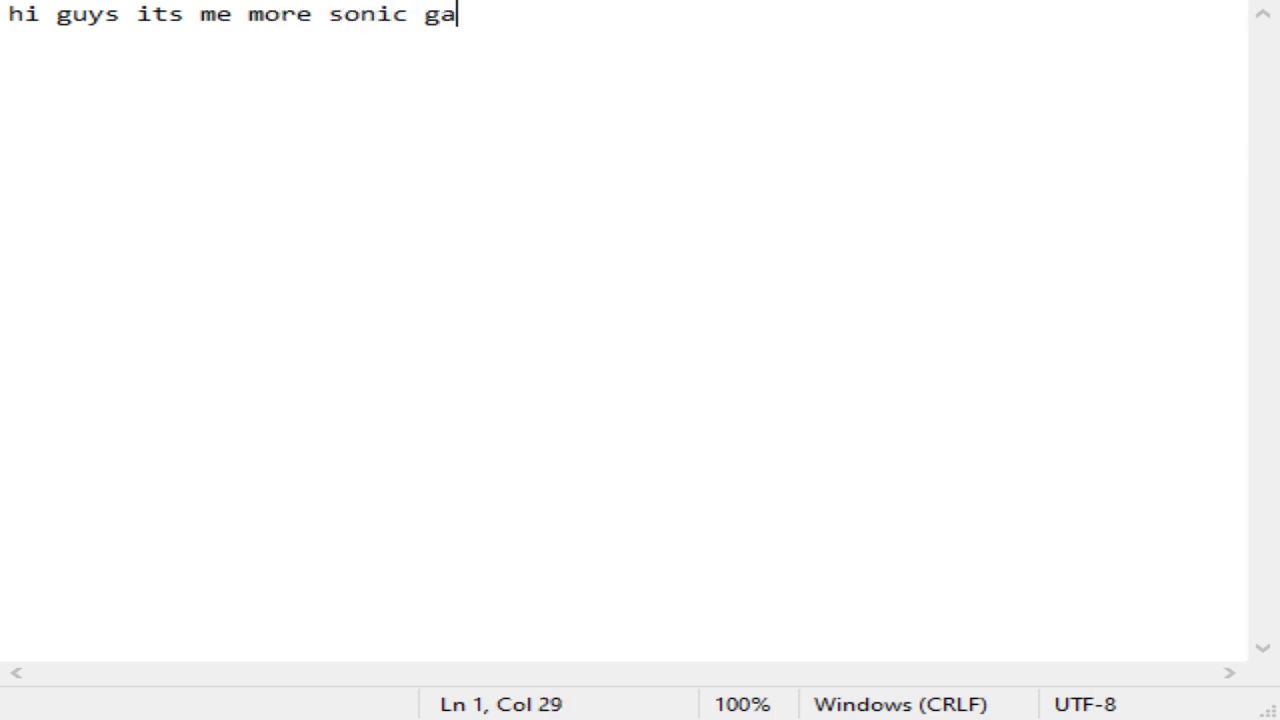
text(ming herew)
key(BackSpace)
key(BackSpace)
key(BackSpace)
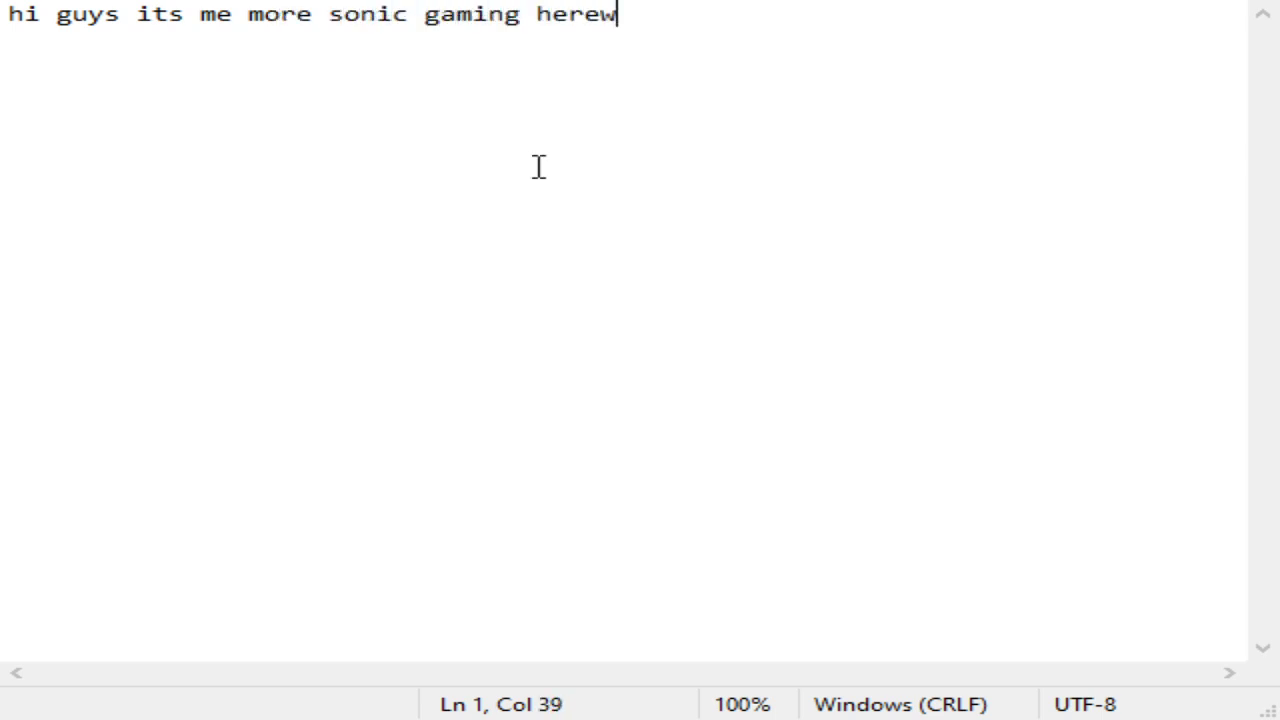
Continue the first line with "and my friend", the friend's first name and "wants me to show".
text(e an)
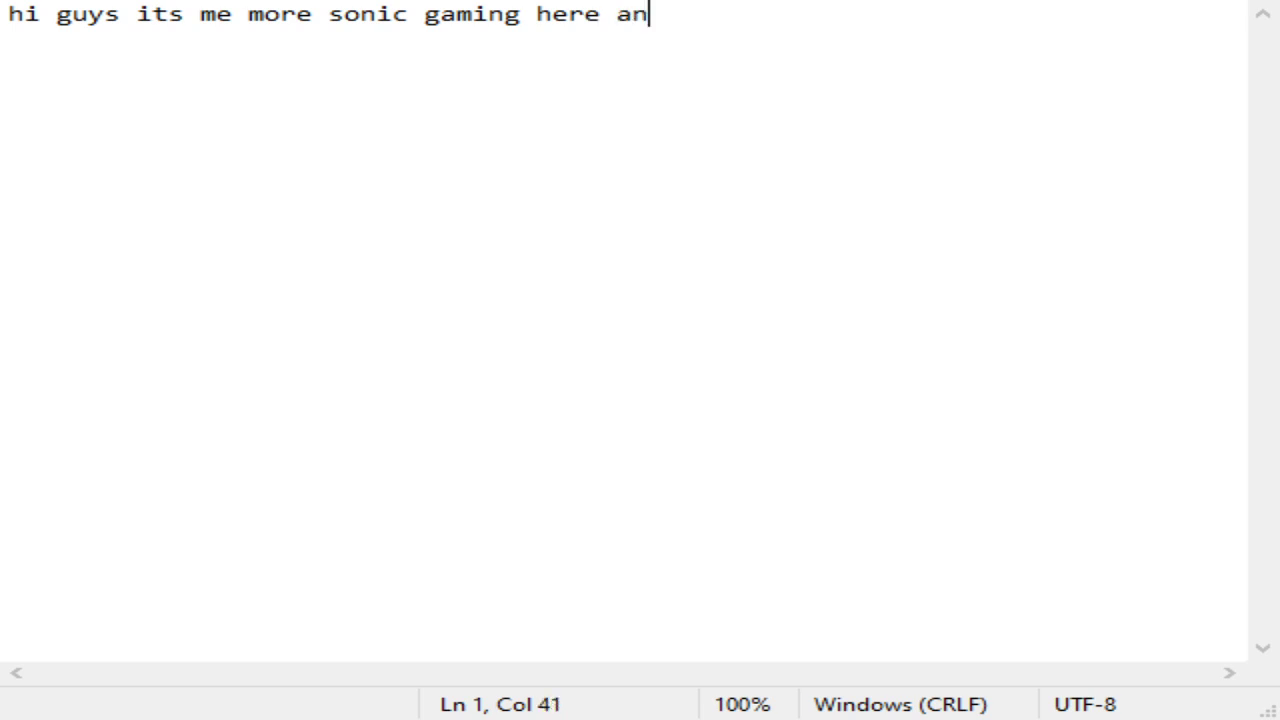
text(d my fried)
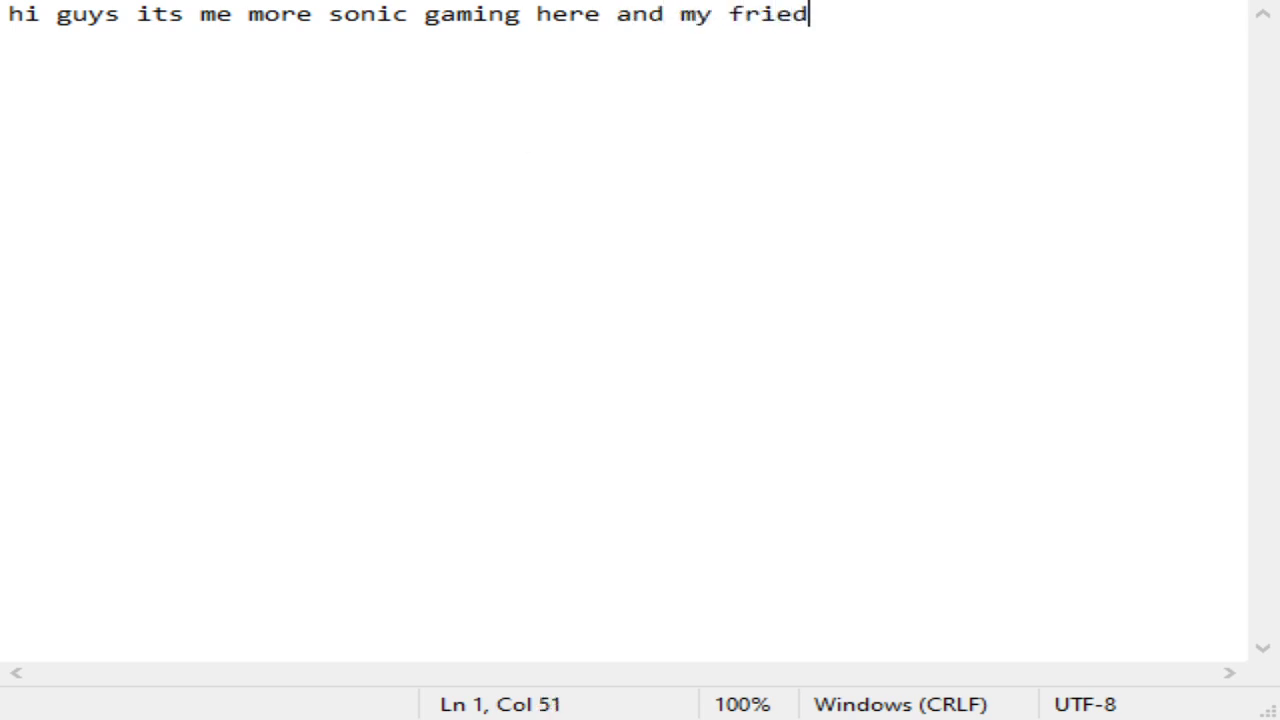
key(BackSpace)
text(nd mark )
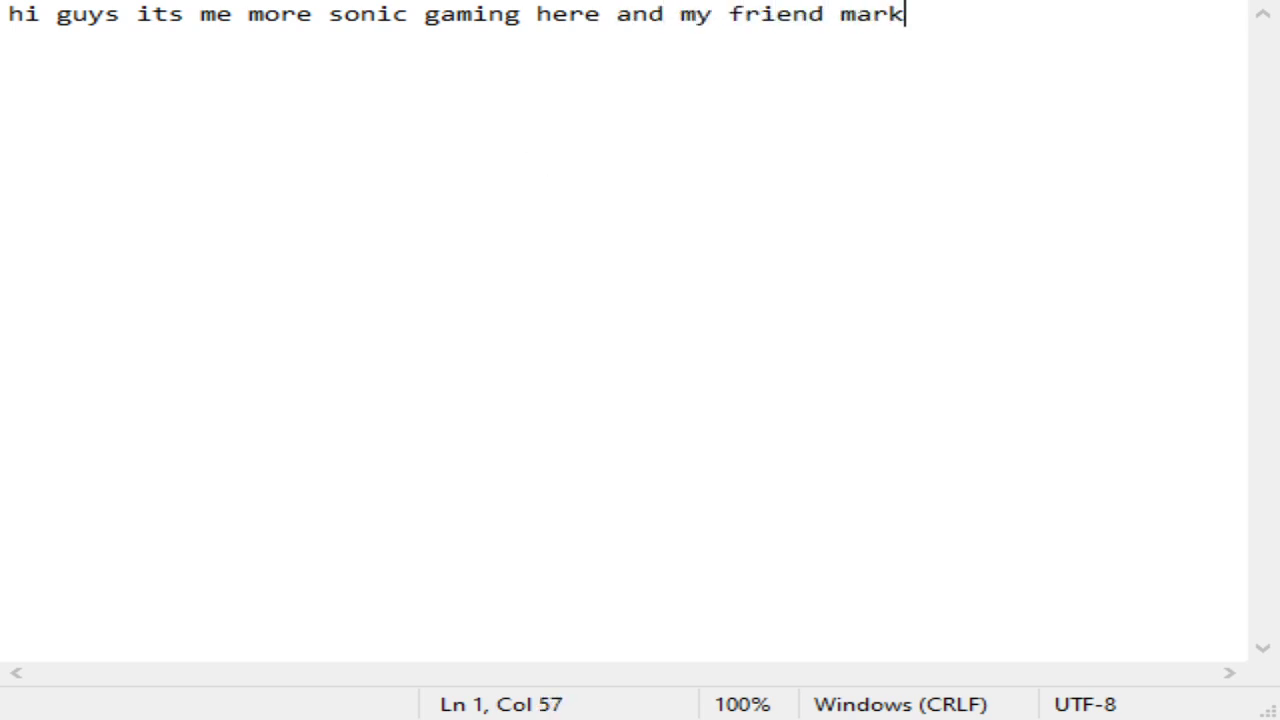
text(wants me to )
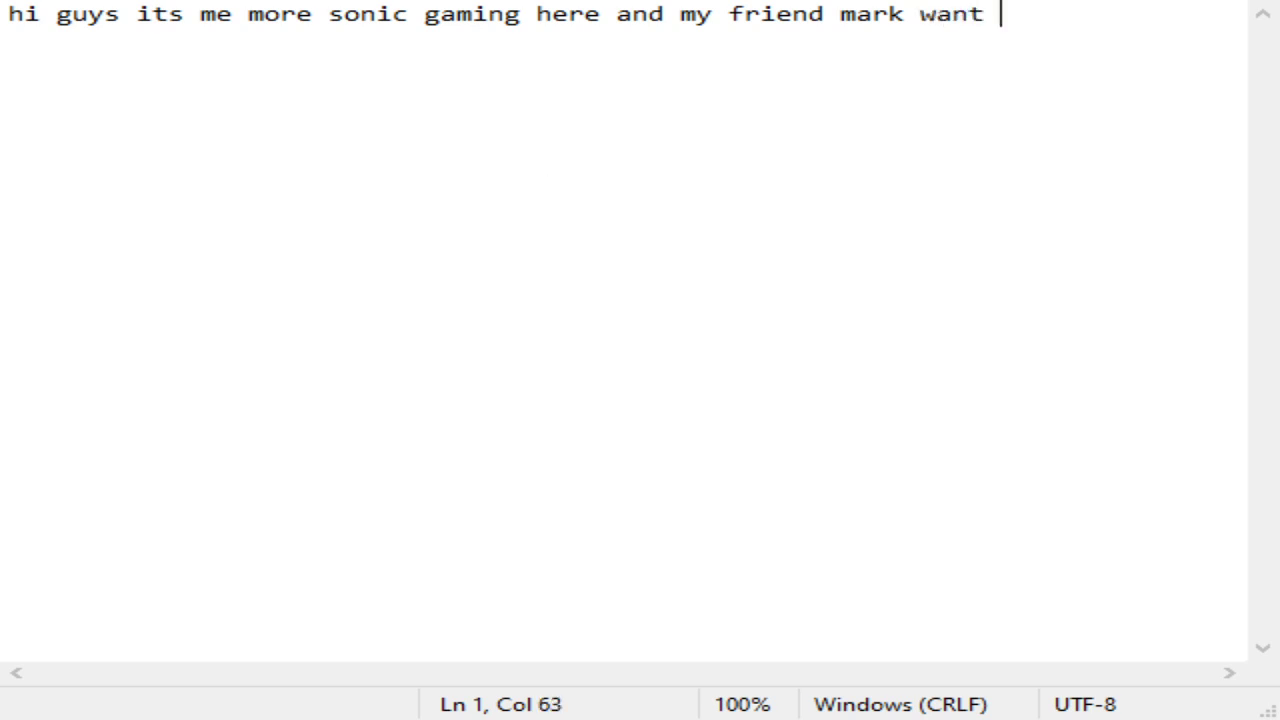
text(show)
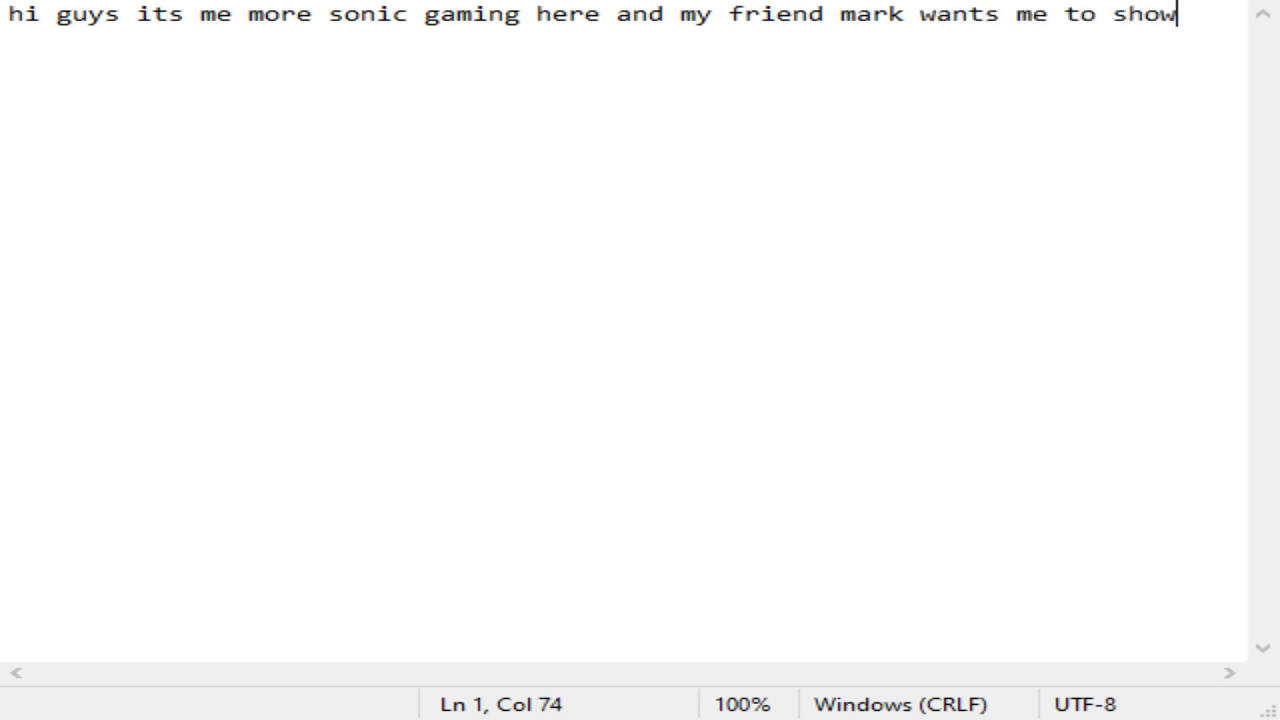
Finish the first line with "him how to drang and ddrop folders into other folde" and start a new line.
text( him hwo)
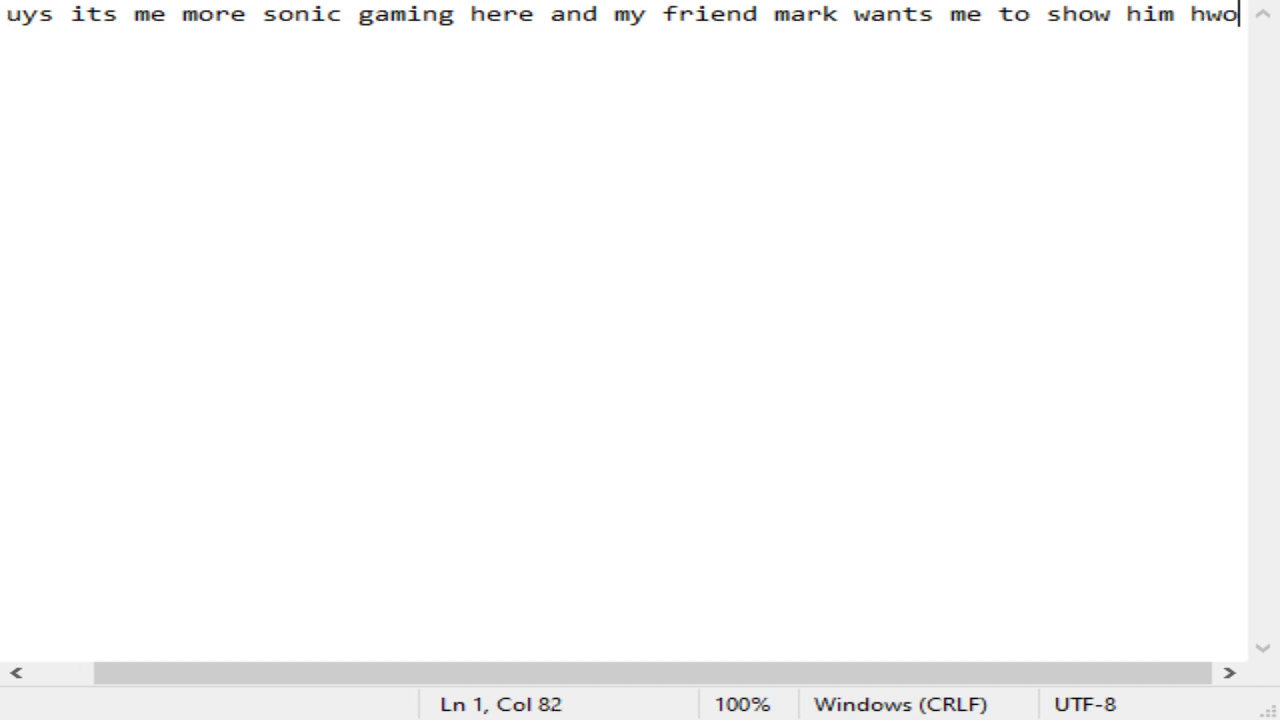
key(BackSpace)
key(BackSpace)
text(ow to)
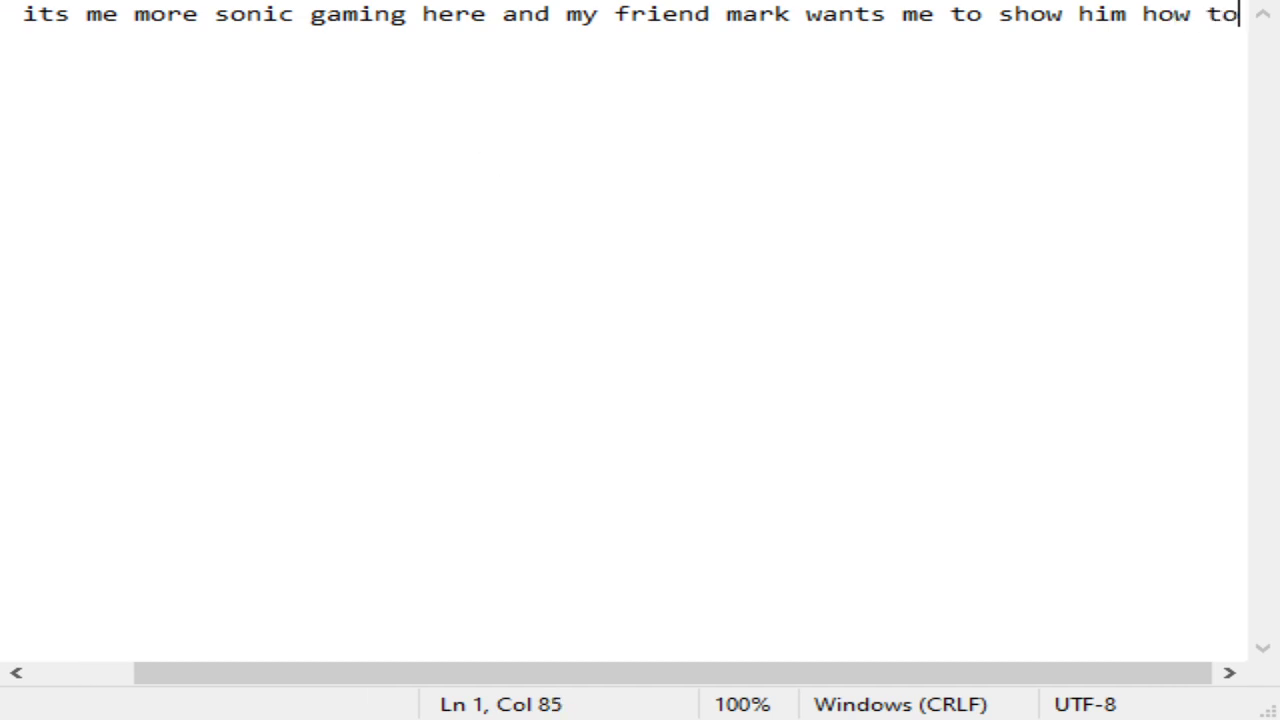
text( drang and dxro)
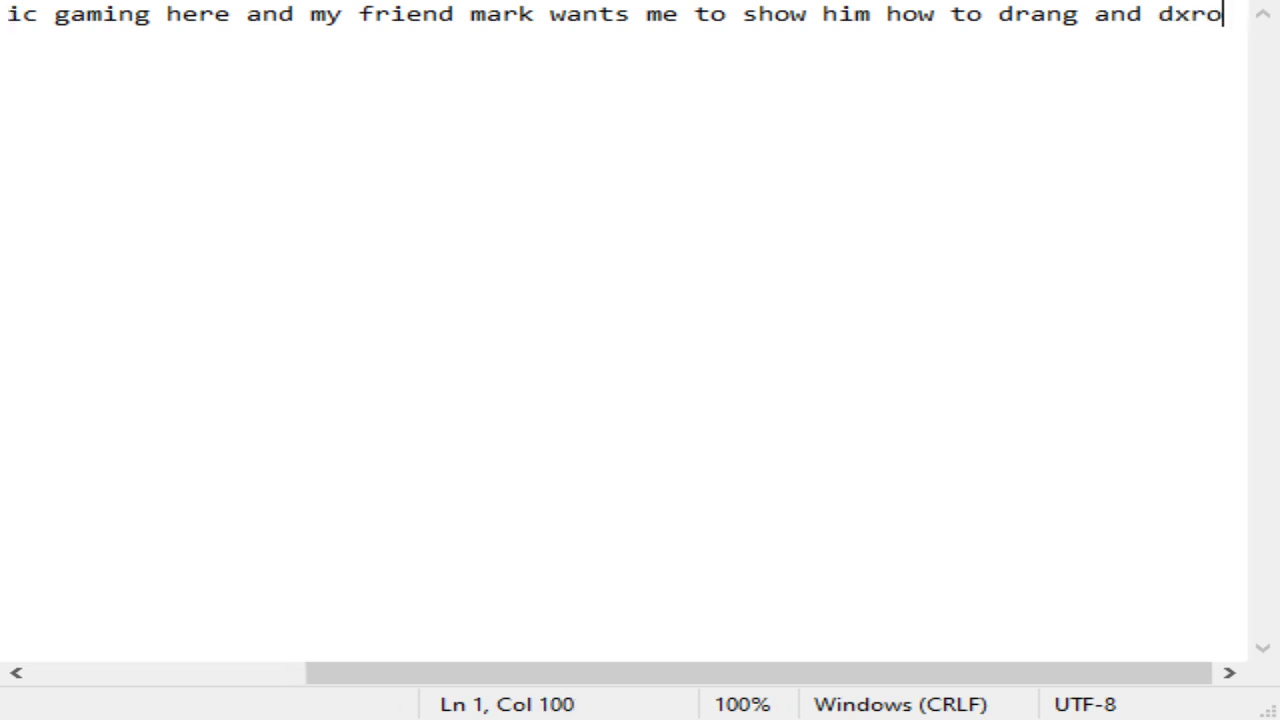
key(BackSpace)
key(BackSpace)
key(BackSpace)
text(drop folders in)
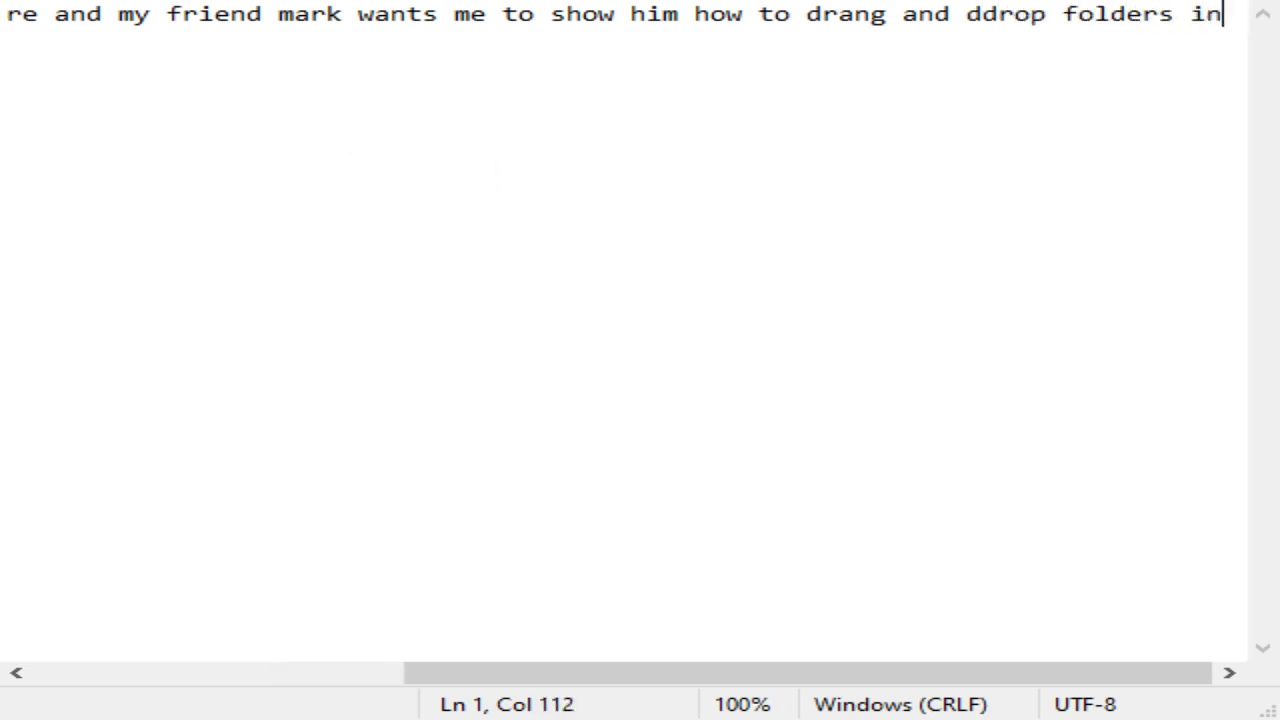
text(to other folde)
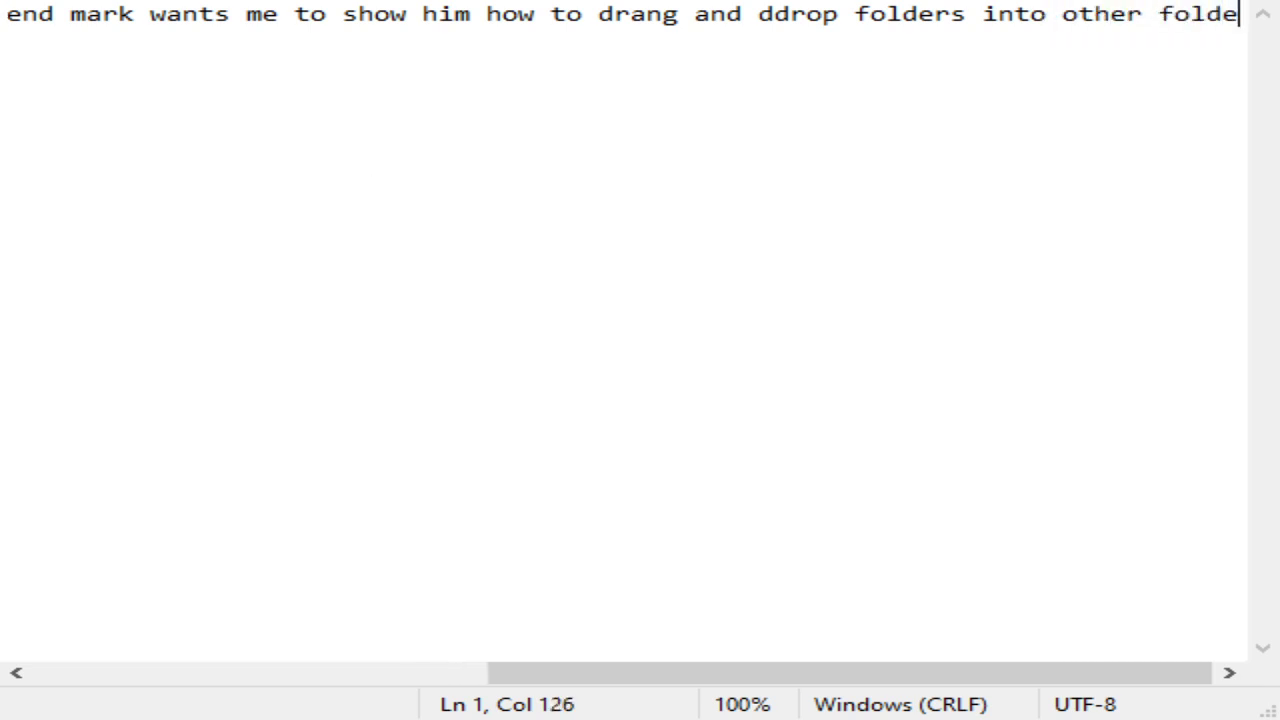
key(Return)
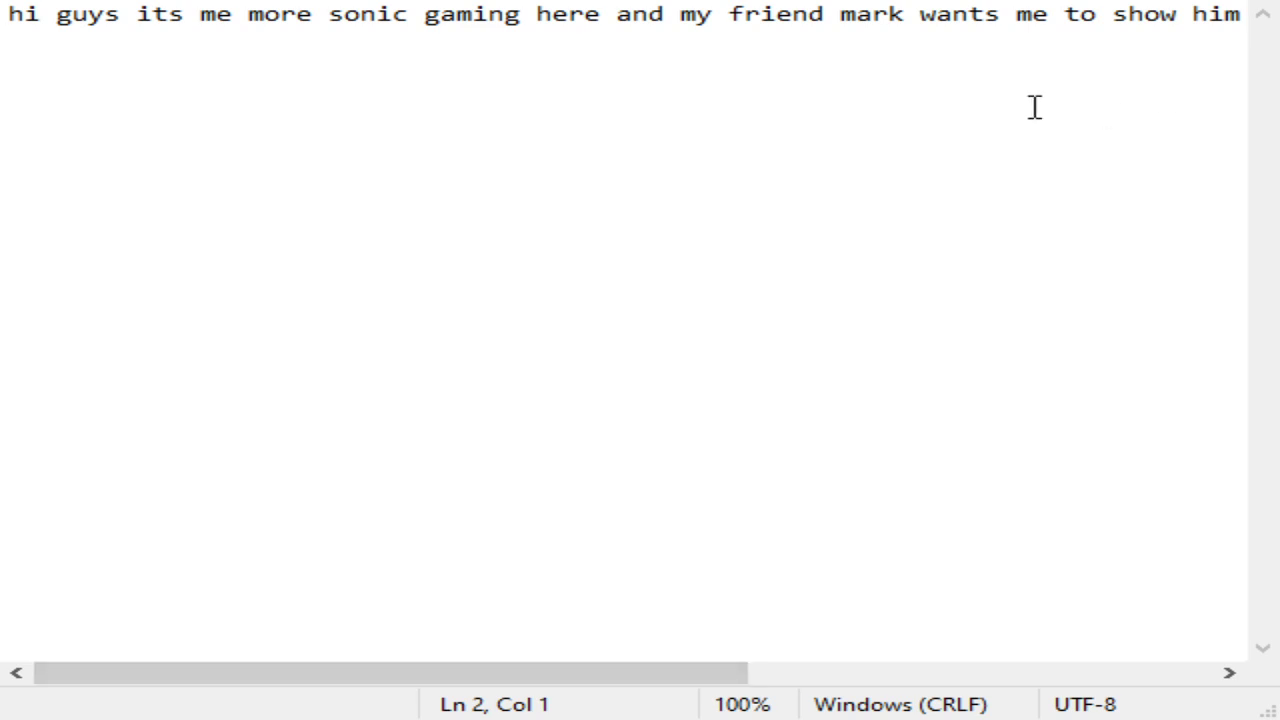
Write "step 1 open the folder that has the folderin it" as the second line and start another line.
text(step)
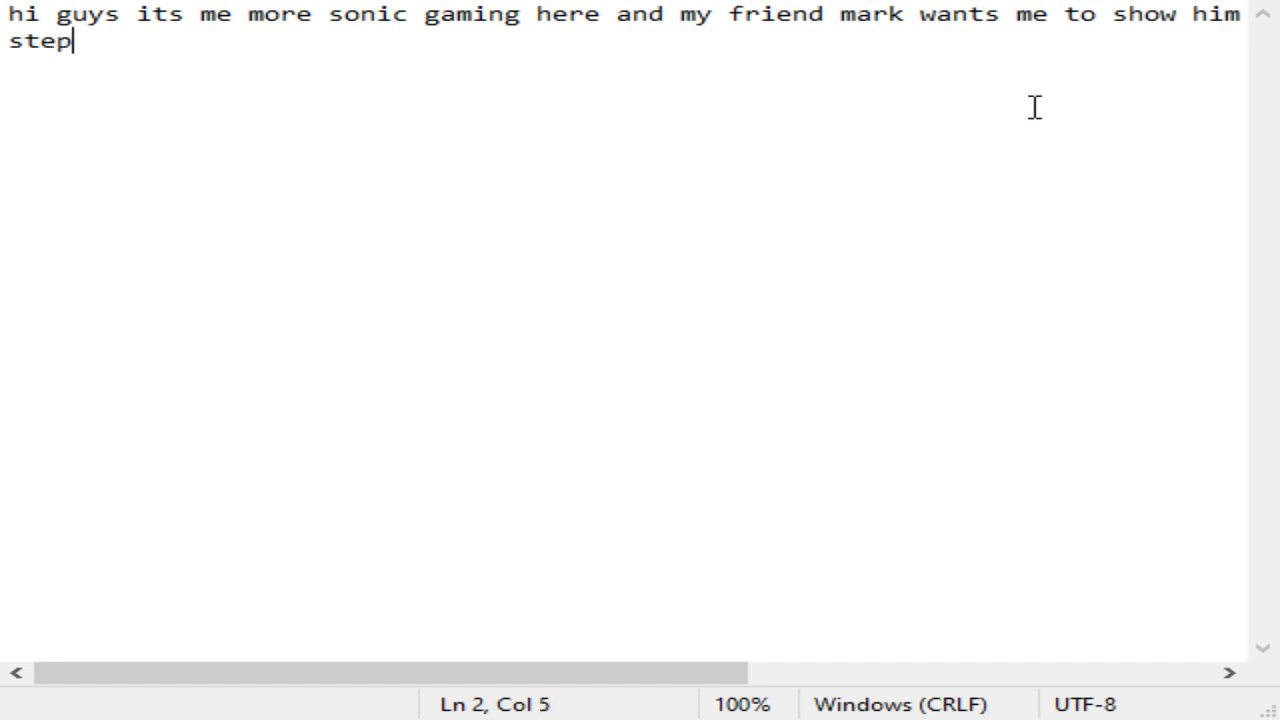
text( 1 c)
key(BackSpace)
text(open the)
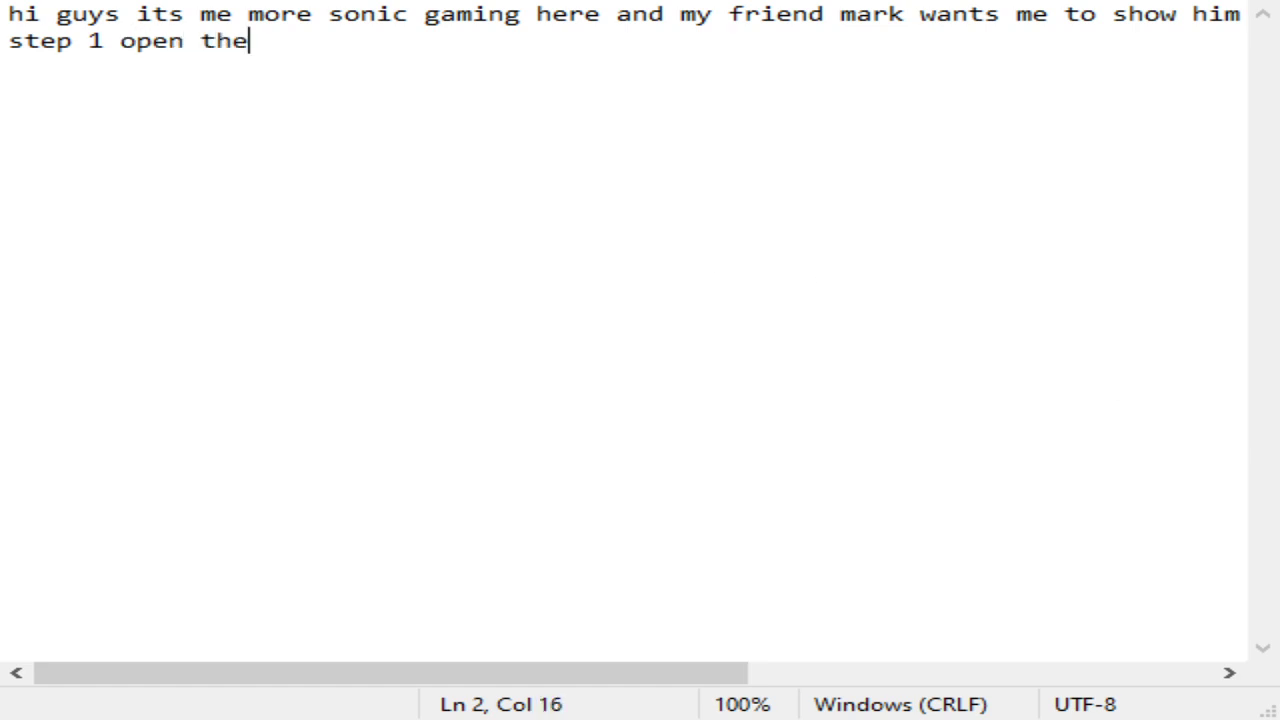
text( folder that)
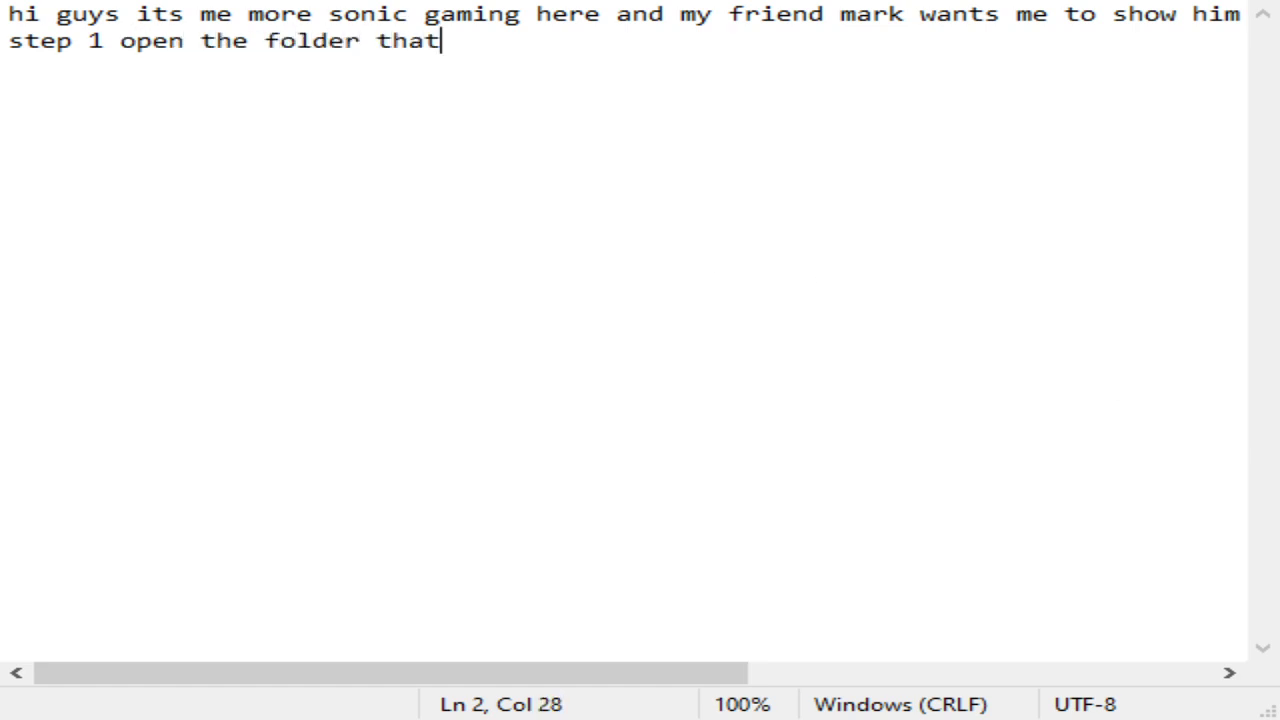
text( has the folder in)
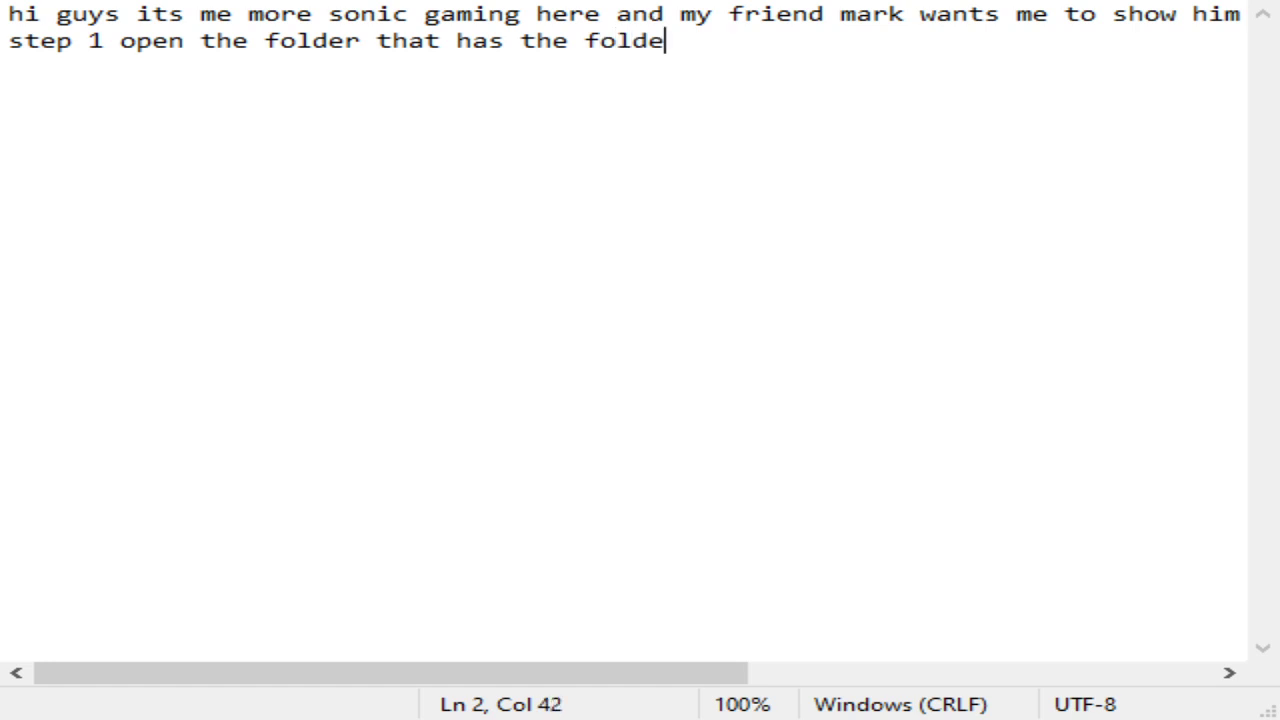
key(BackSpace)
key(BackSpace)
key(BackSpace)
key(BackSpace)
text(in it)
key(Return)
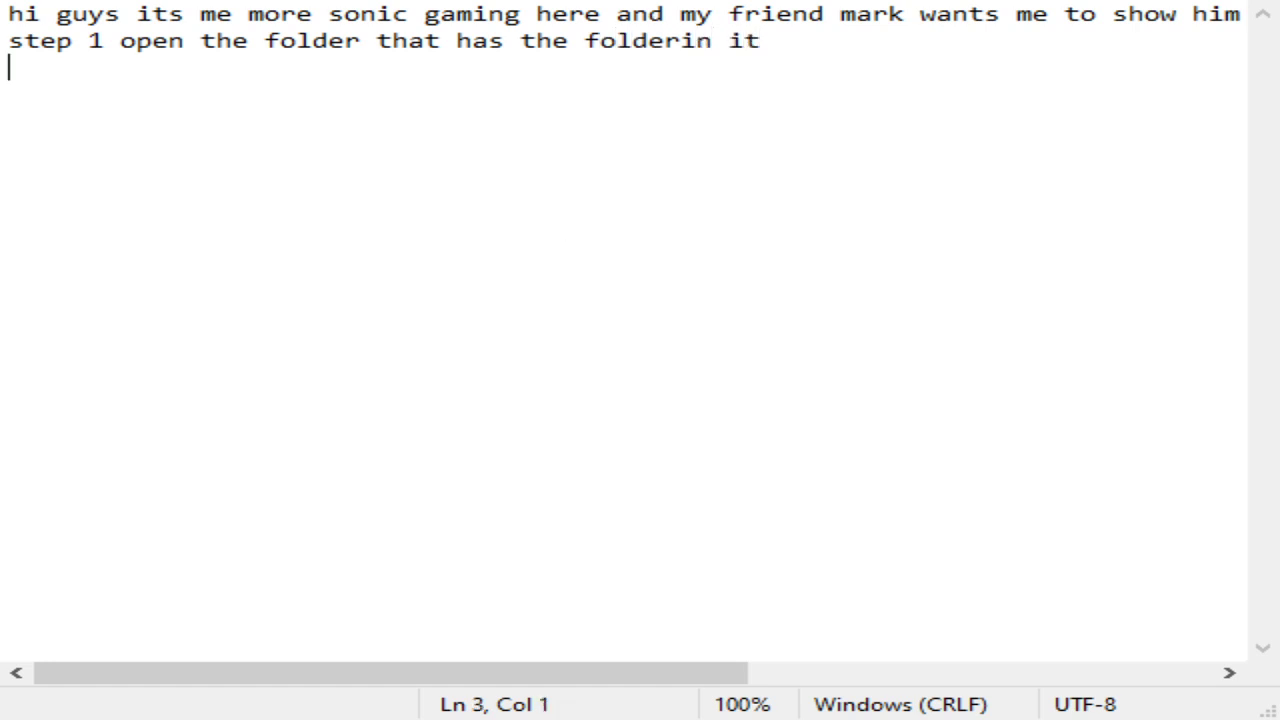
Write "step 2 cick on it" as the third line of the document.
text(step 2 )
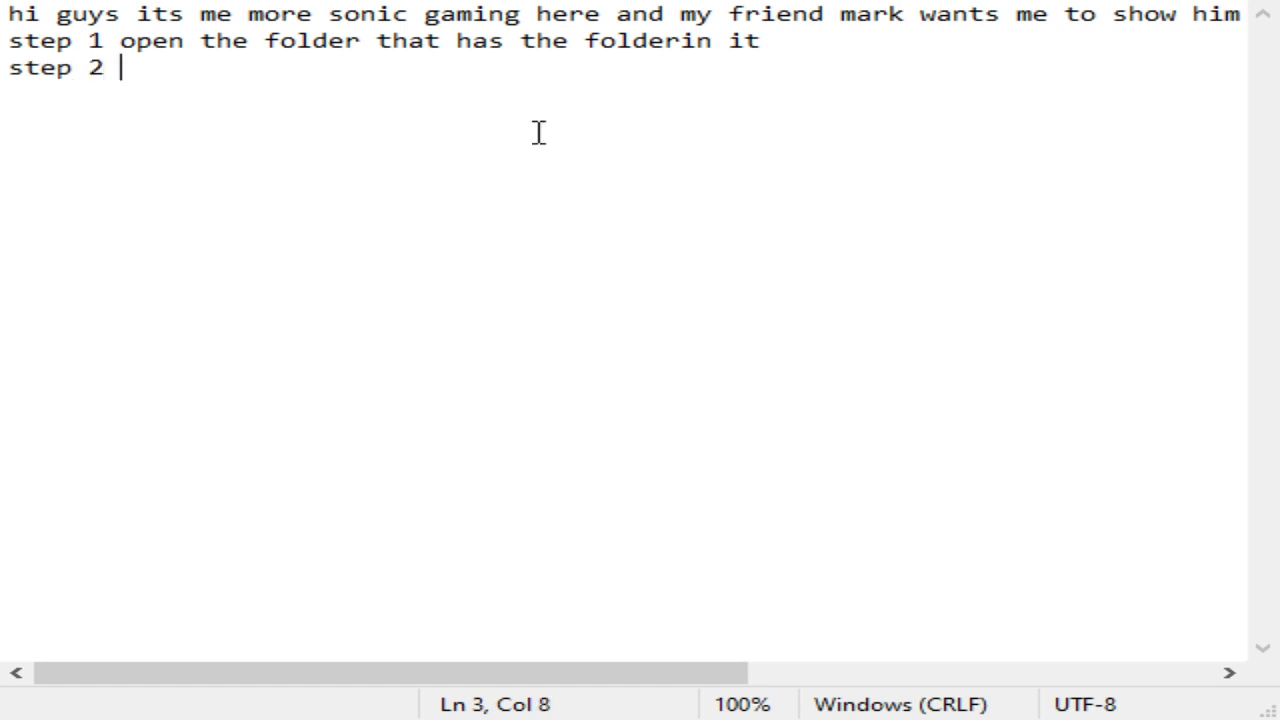
text(cick on it)
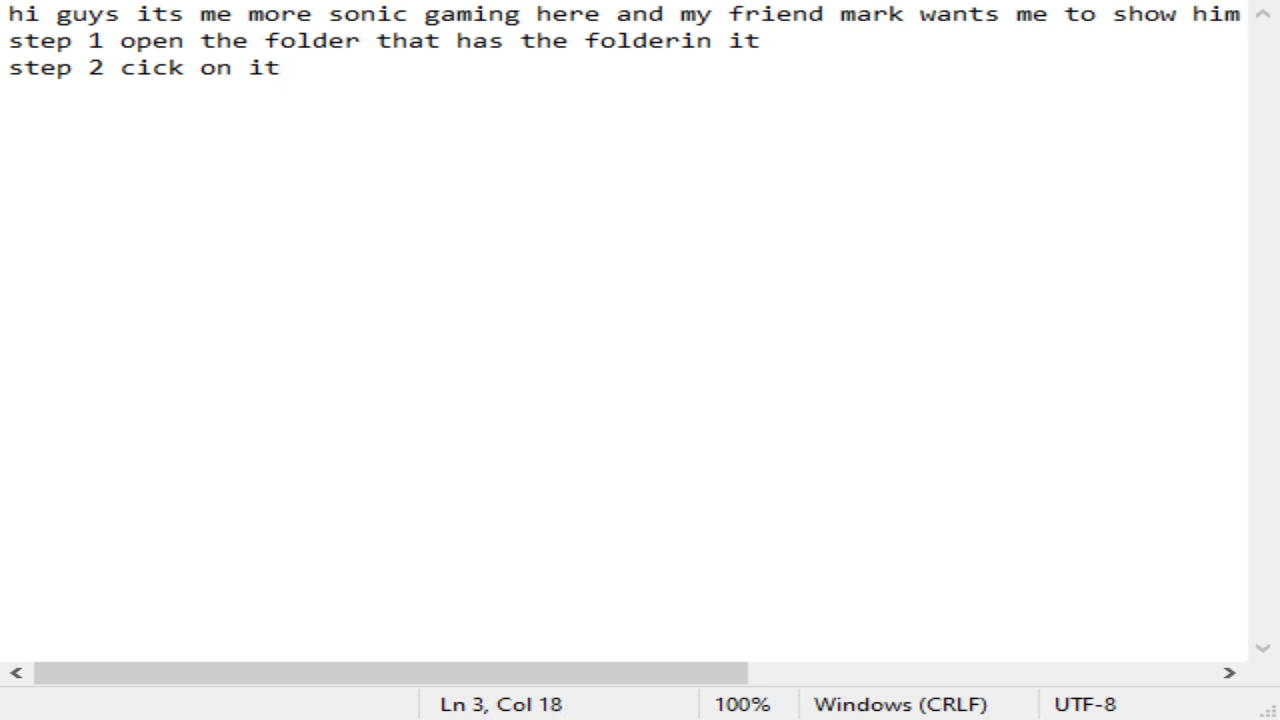
Switch the Streamlabs OBS scene to PC and select the NSMB-WII-ISO-USA-Ziperto folder in File Explorer.
click(478, 476)
click(386, 403)
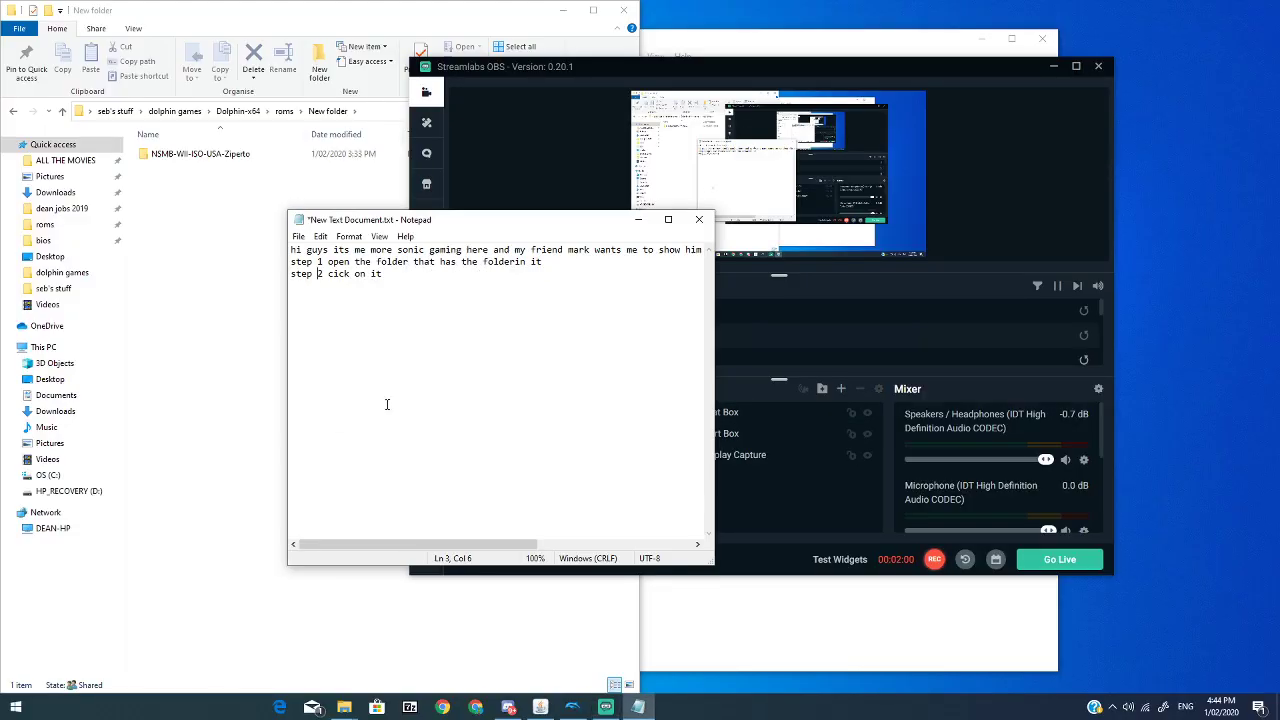
click(330, 205)
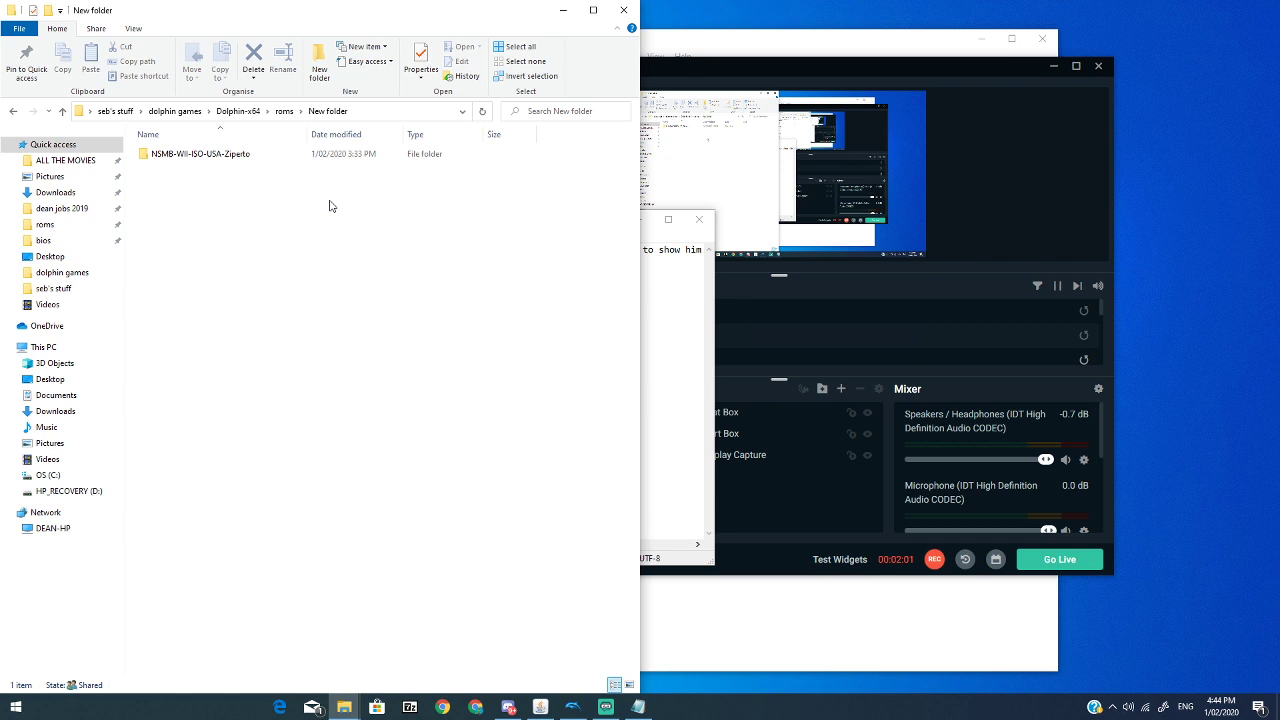
click(280, 155)
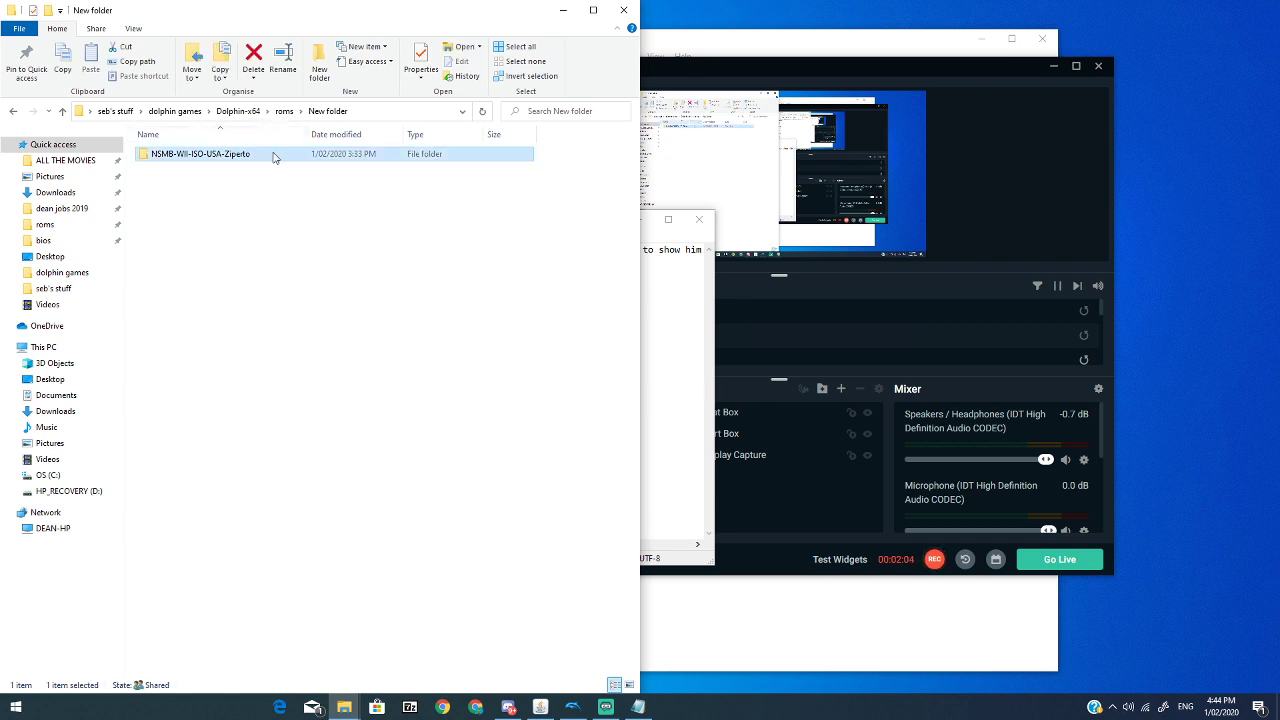
Start the fourth line of the Notepad document with "step 3 cick on it and drag and drop it".
click(691, 380)
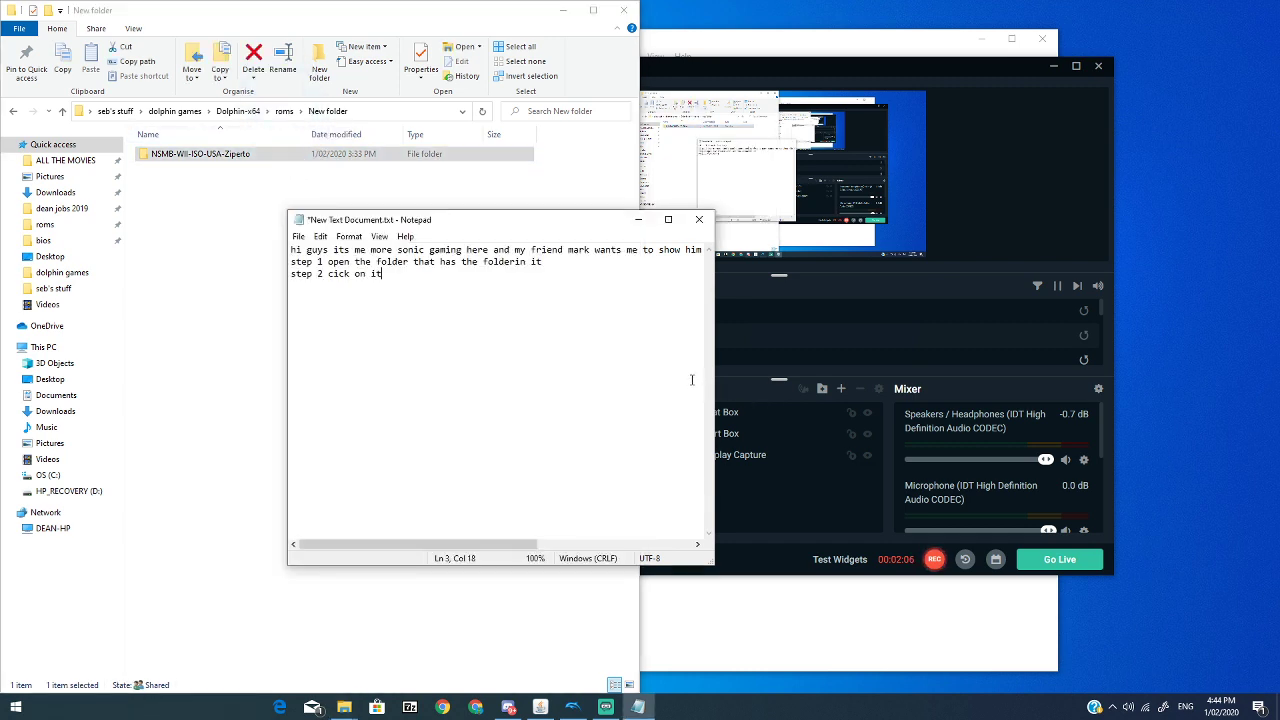
text(a)
key(BackSpace)
key(BackSpace)
key(Return)
text(step 2)
key(BackSpace)
text(3 )
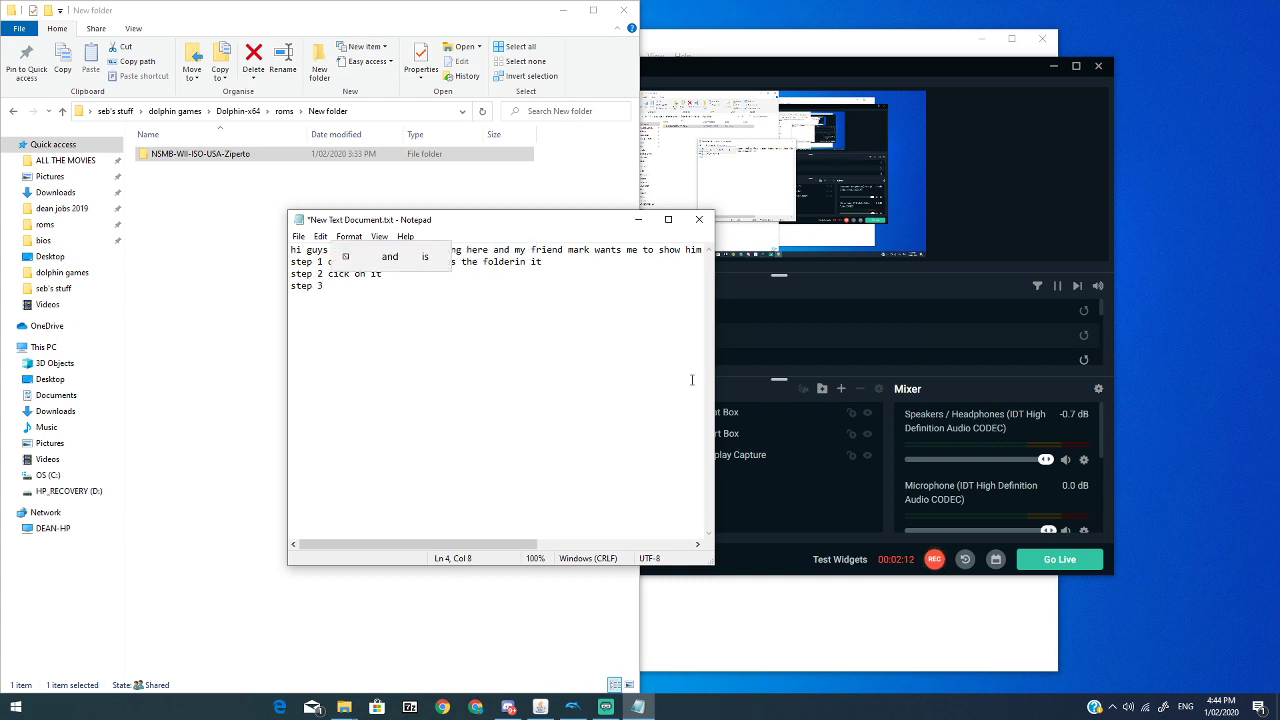
text(cick on it and drag and drop i)
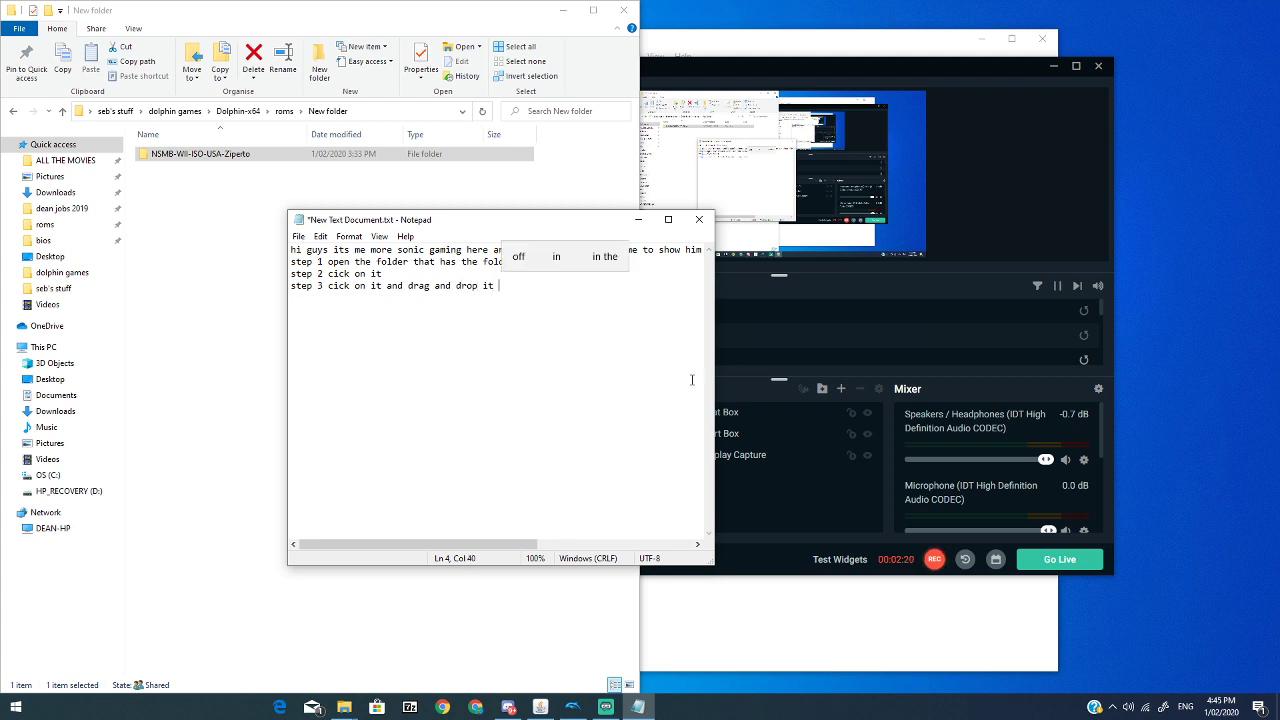
Finish the "step 3" line with "to the privieus folder" and start a new line.
text(to t)
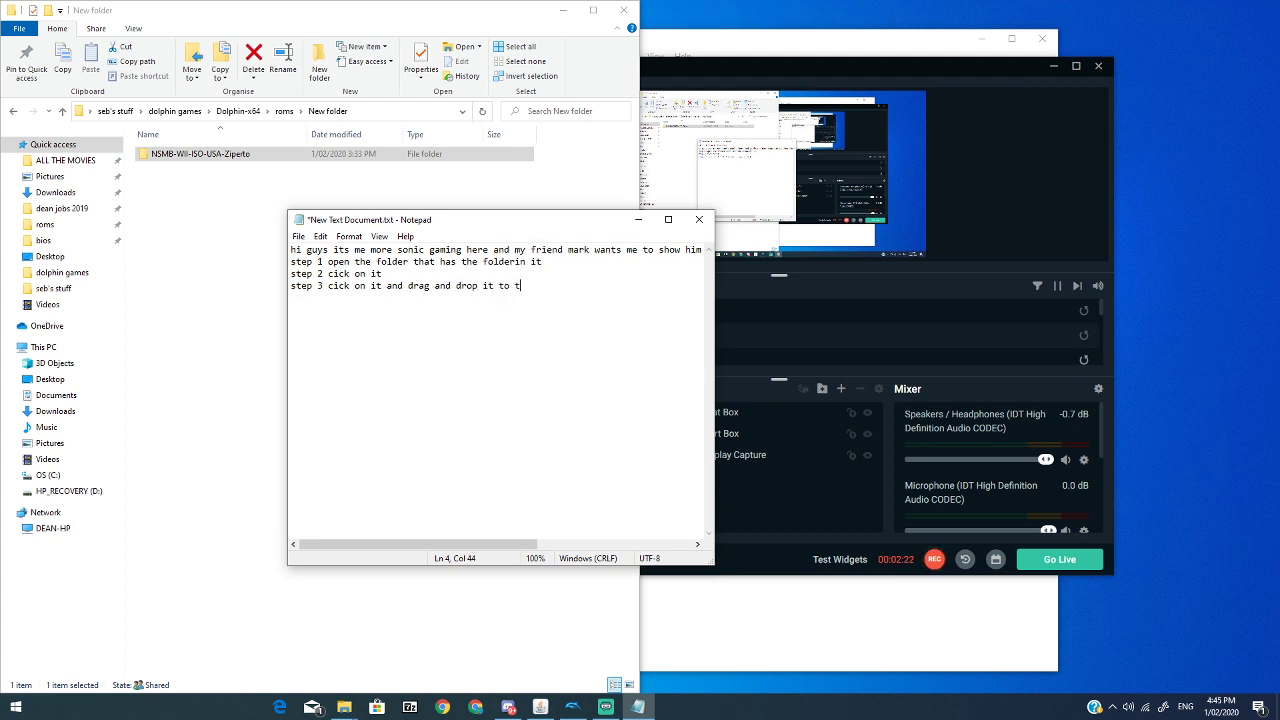
key(BackSpace)
text(the priv)
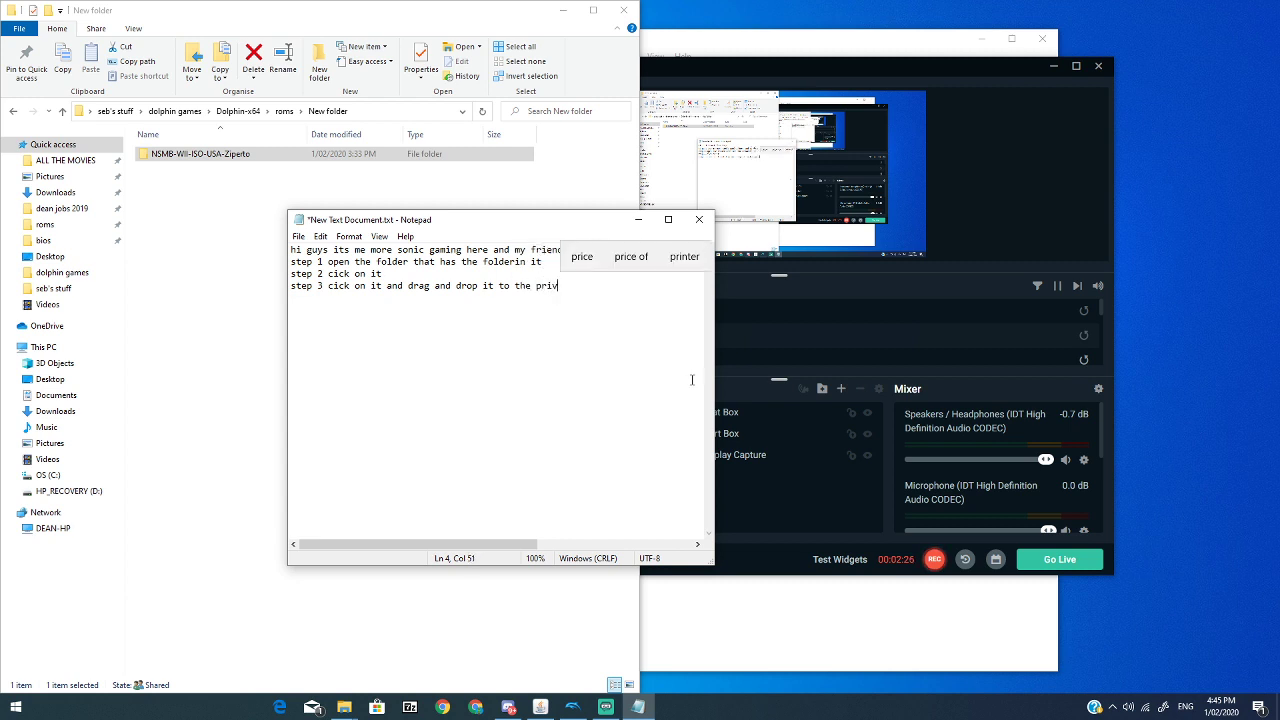
text(ieus)
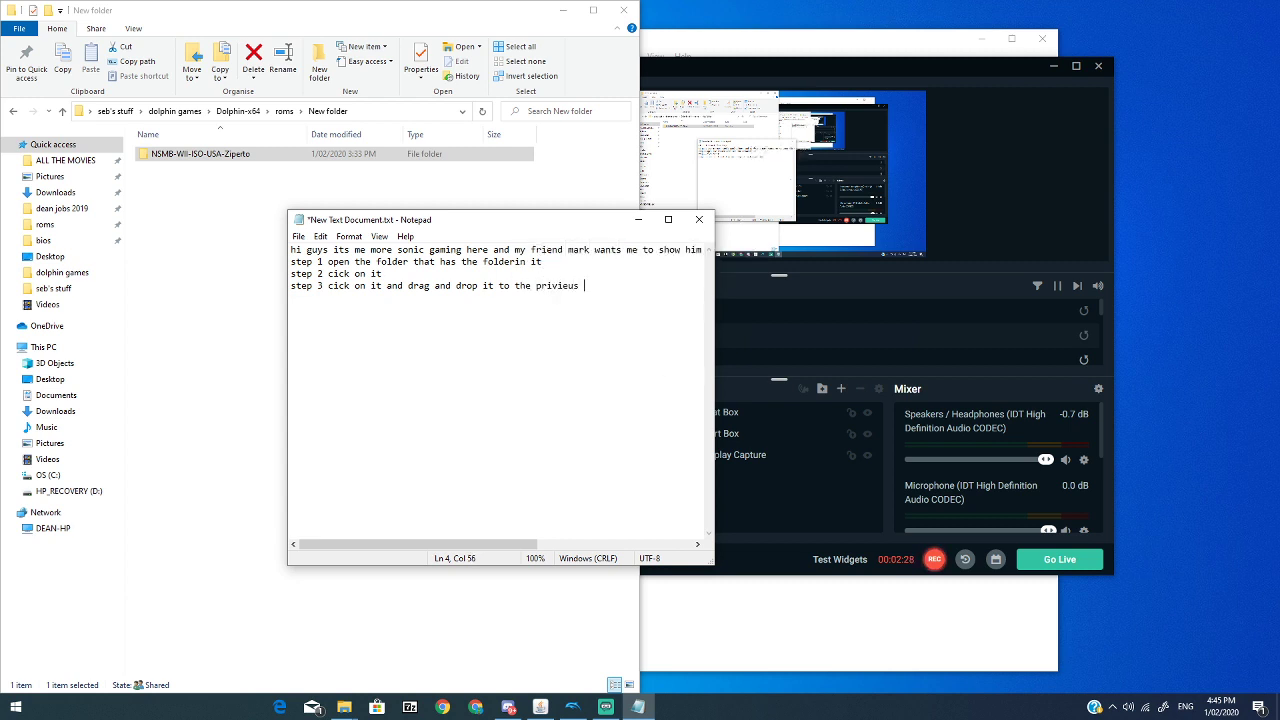
text( folder)
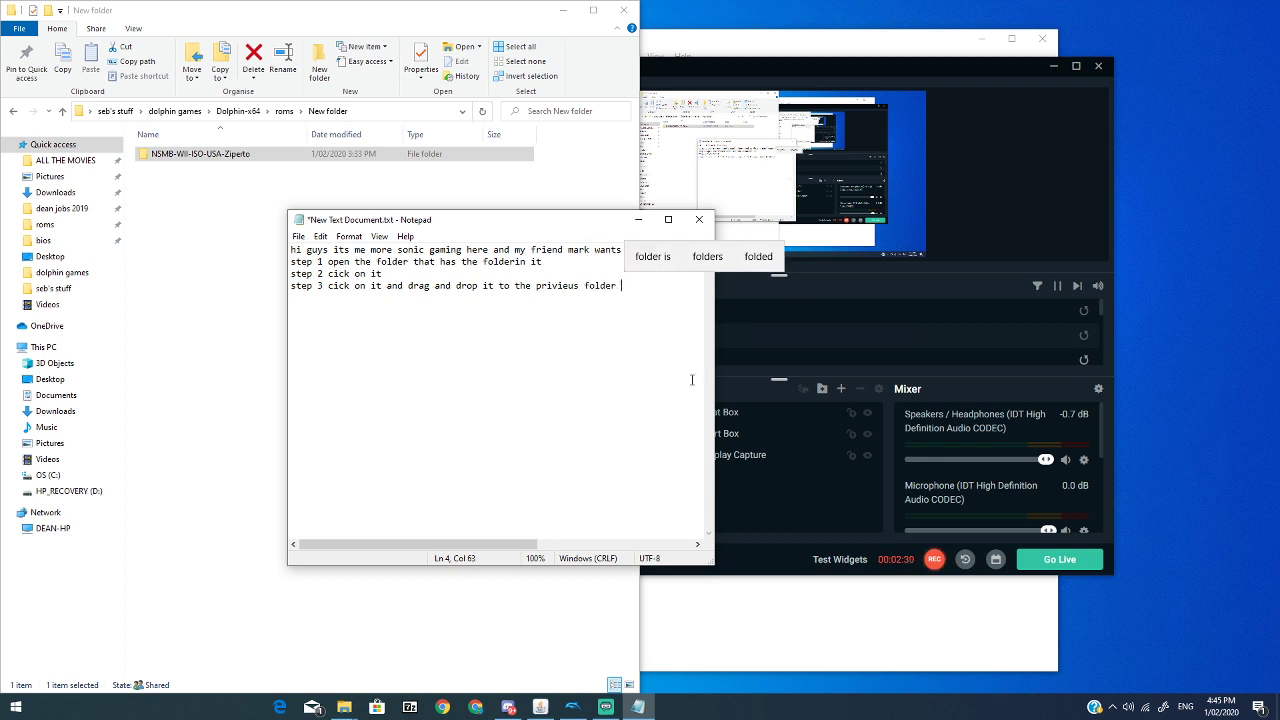
key(Return)
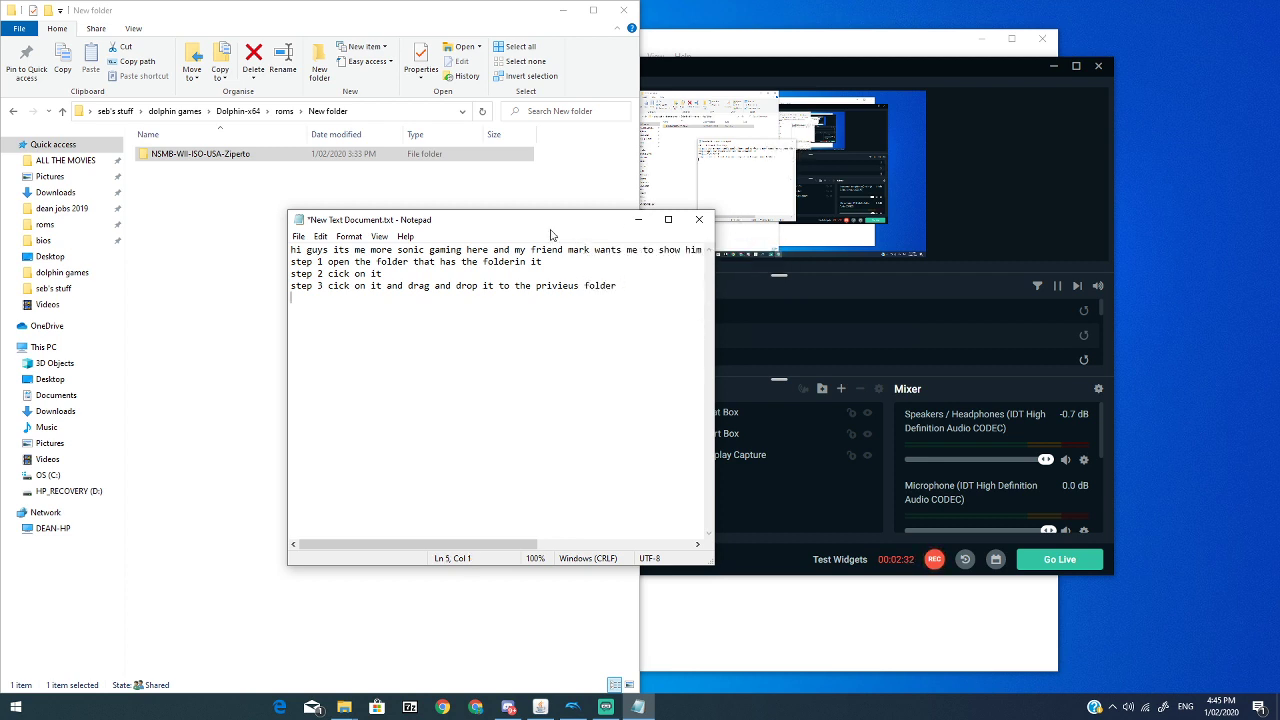
Move the NSMB-WII-ISO-USA-Ziperto folder from New folder up into its parent folder, roms.
drag(230, 153, 283, 111)
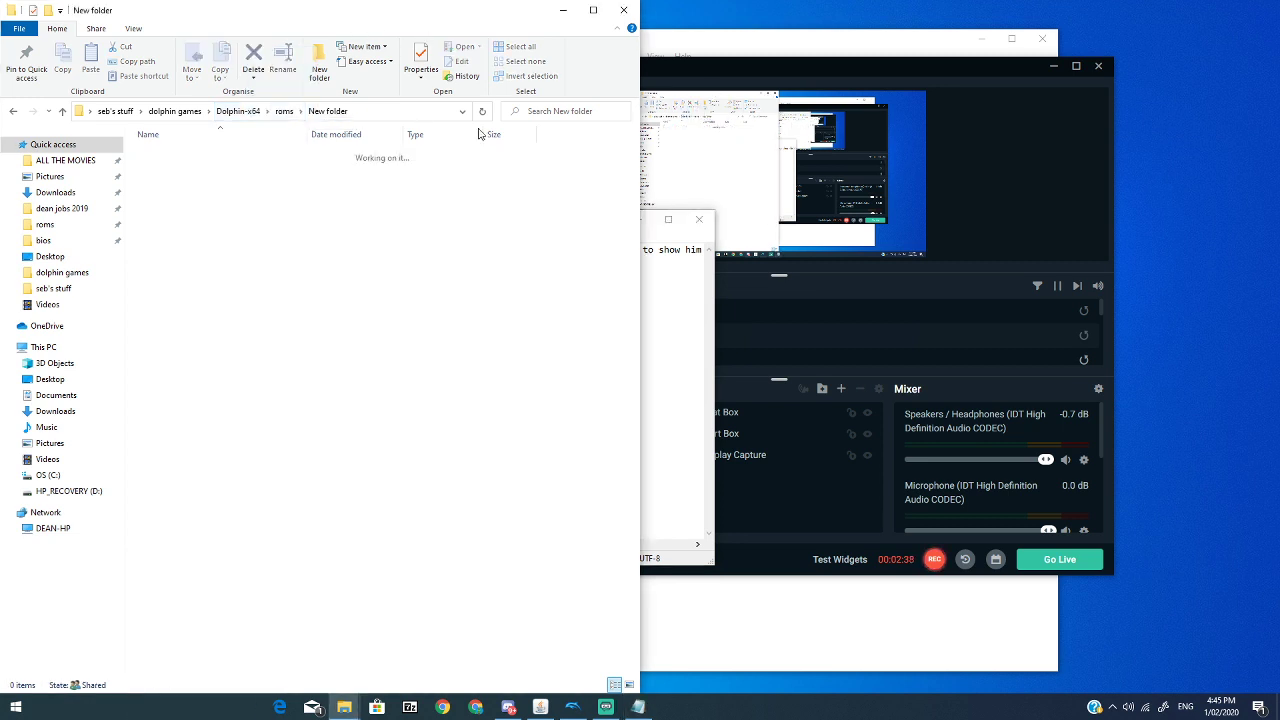
Start the fifth line of the Notepad document with "step 4 or".
click(705, 365)
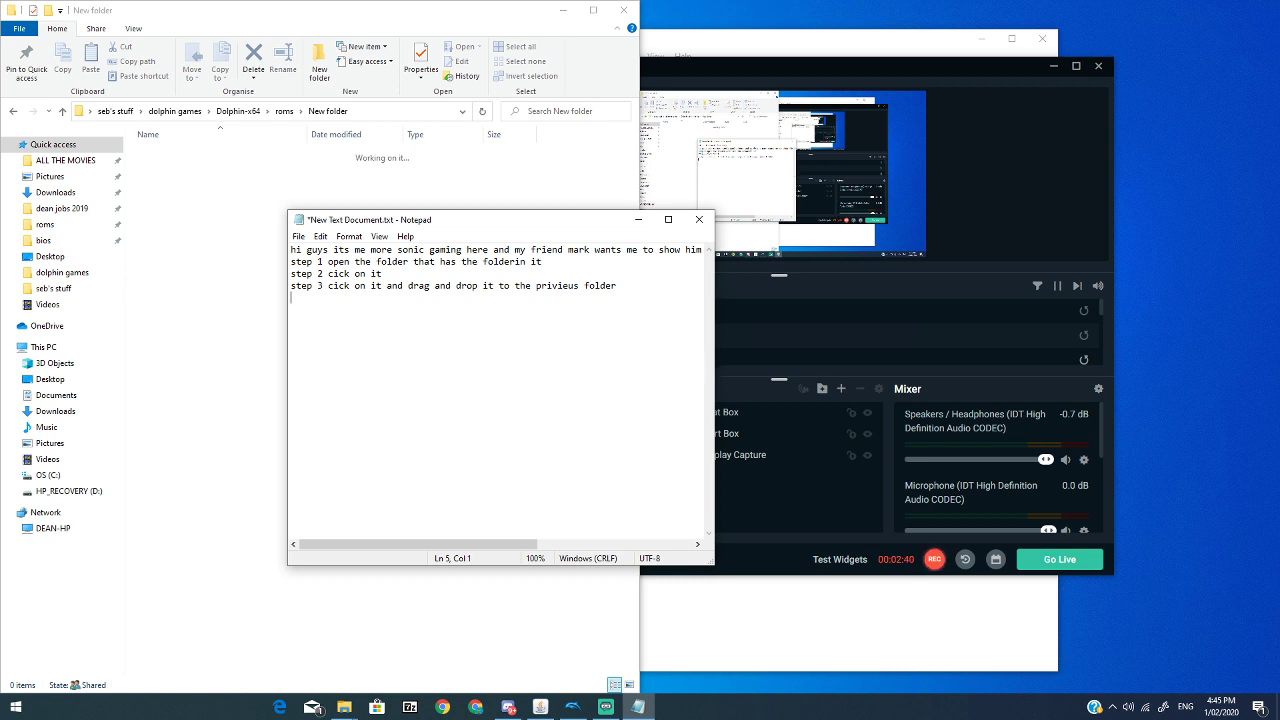
text(step )
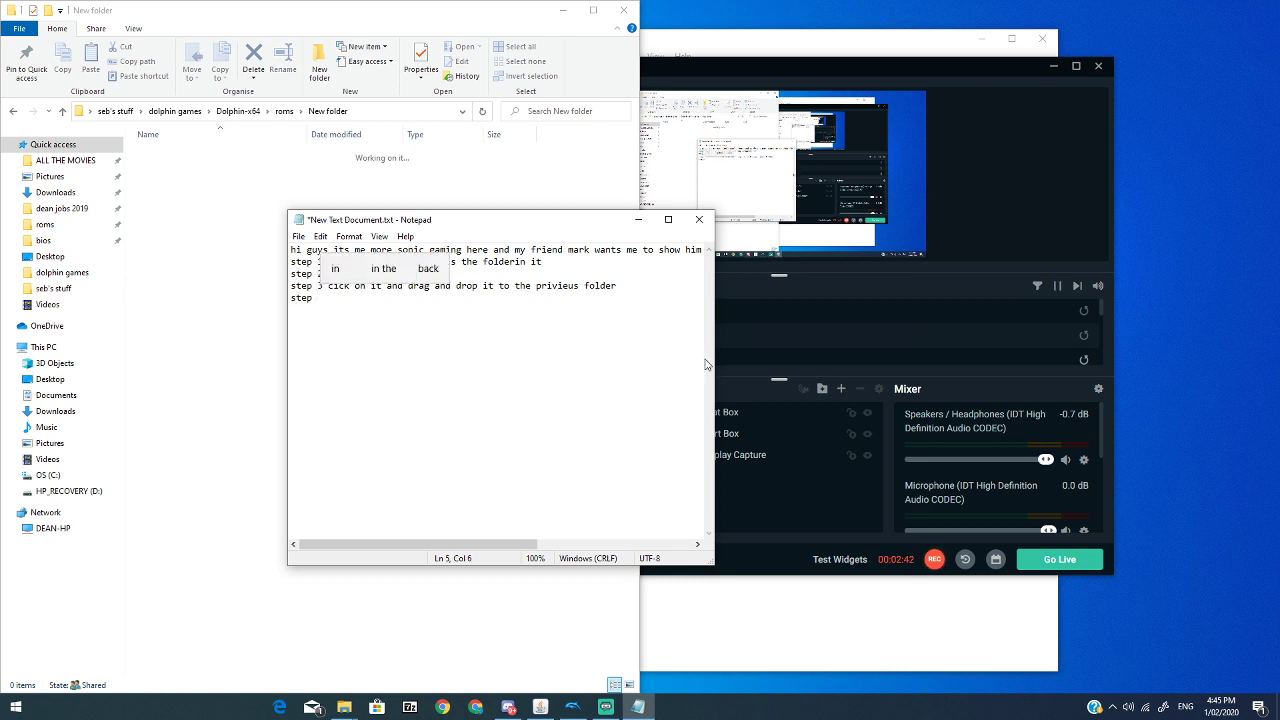
text(4 or)
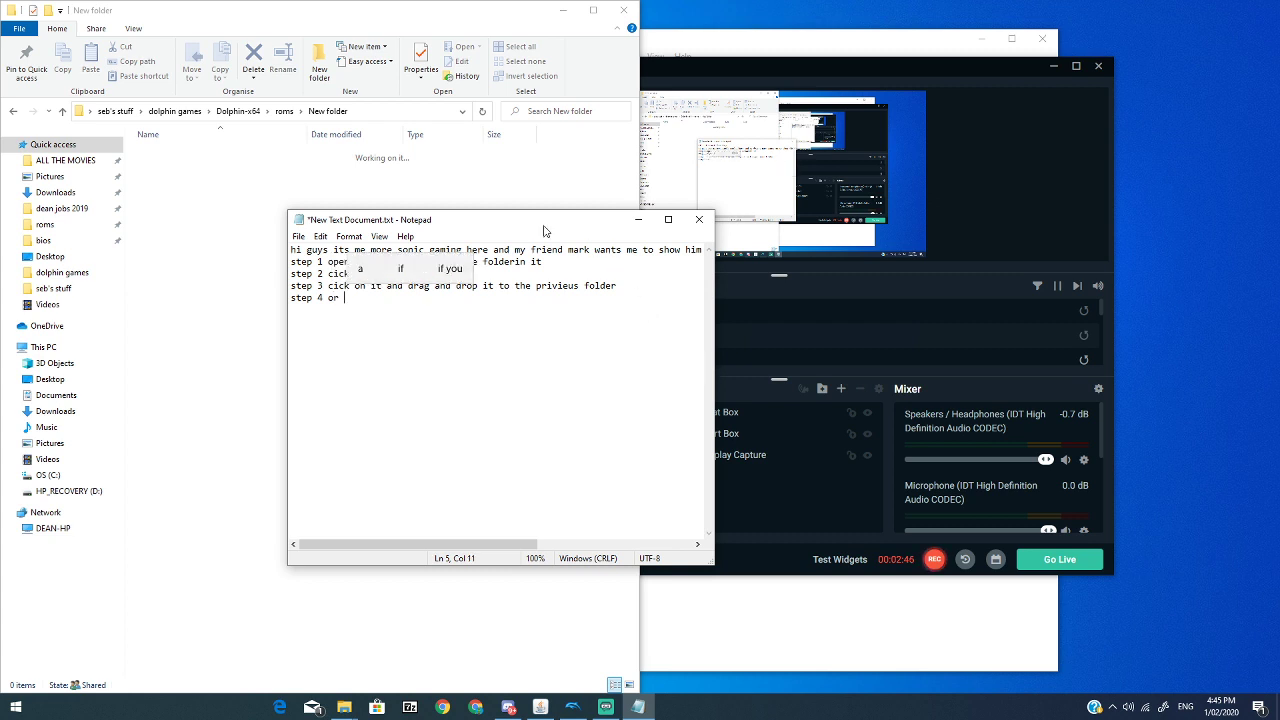
Undo the folder move in File Explorer and unsnap the New folder window, placing it clear of most of the Notepad document.
click(488, 172)
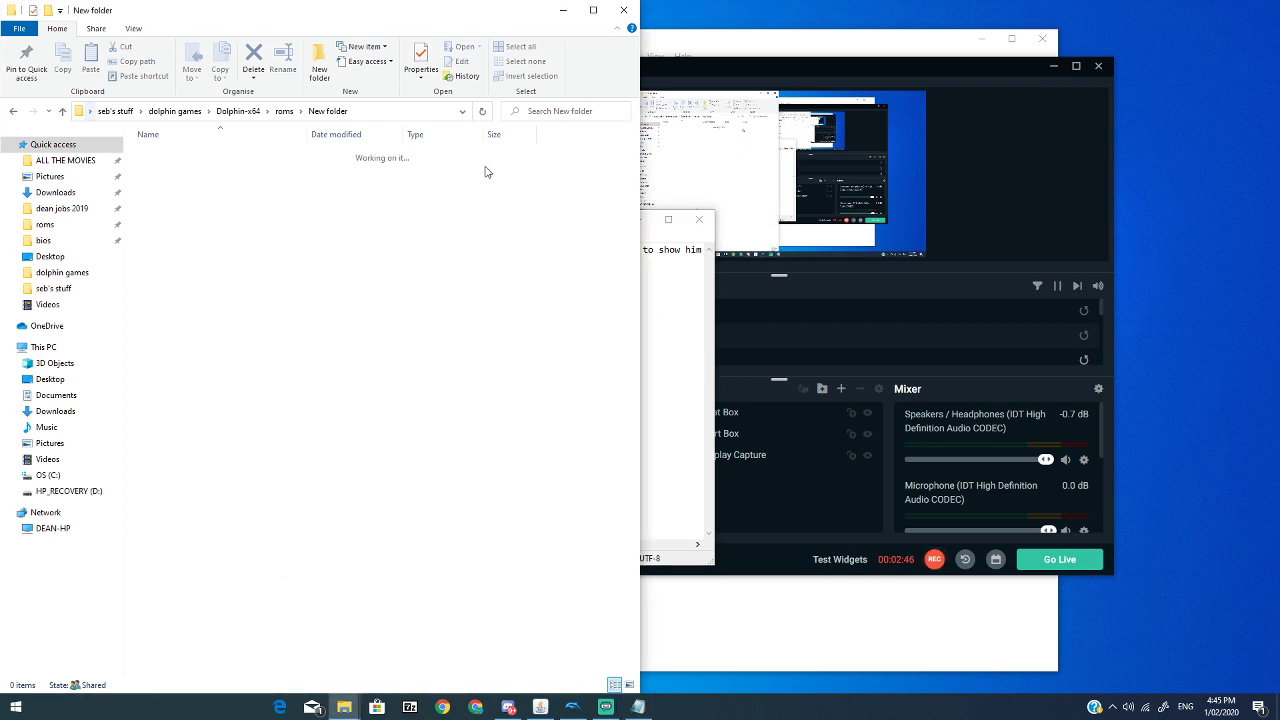
right_click(307, 201)
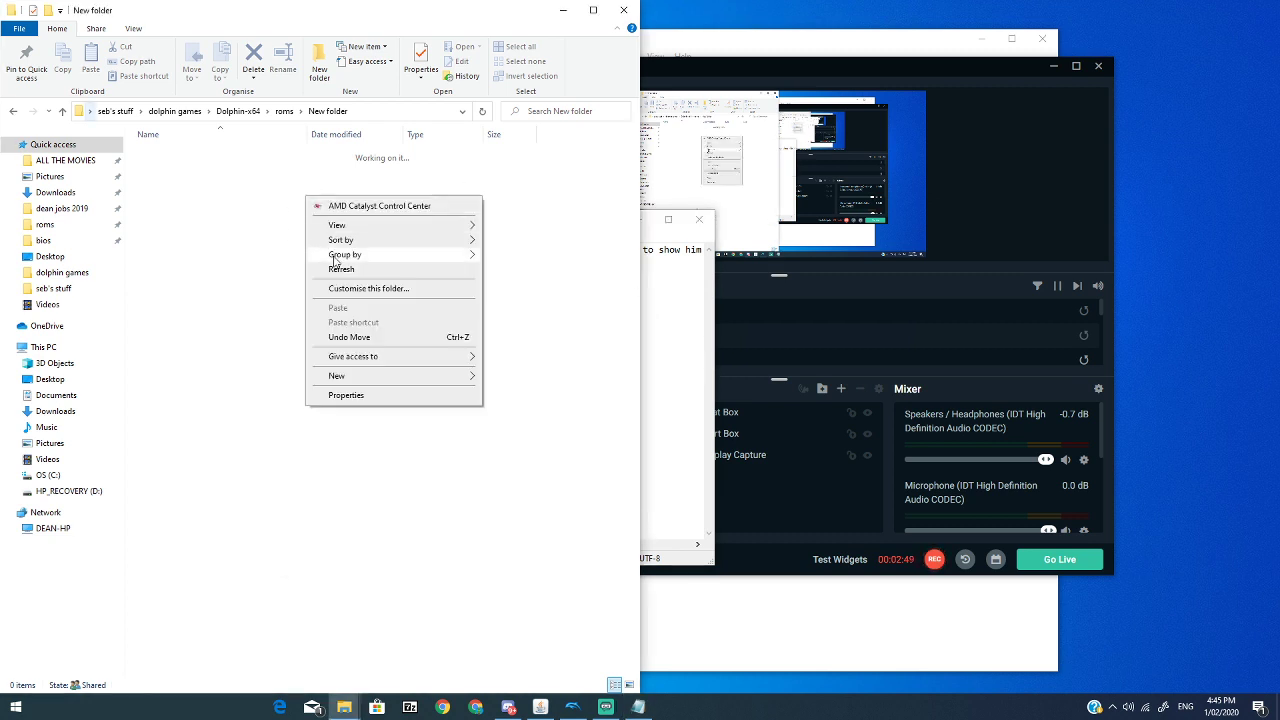
click(352, 340)
drag(369, 23, 860, 78)
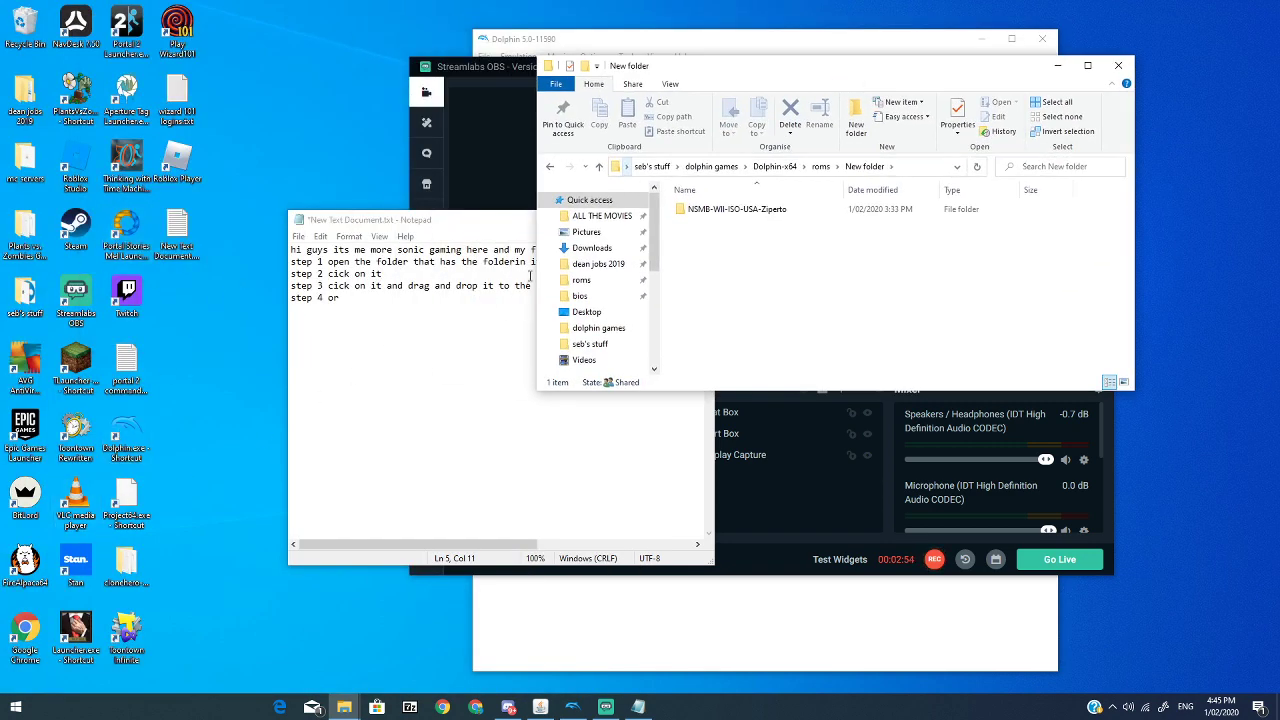
Finish the "step 4" line in Notepad with "open the folder that you have open befor" and start a new line.
click(471, 457)
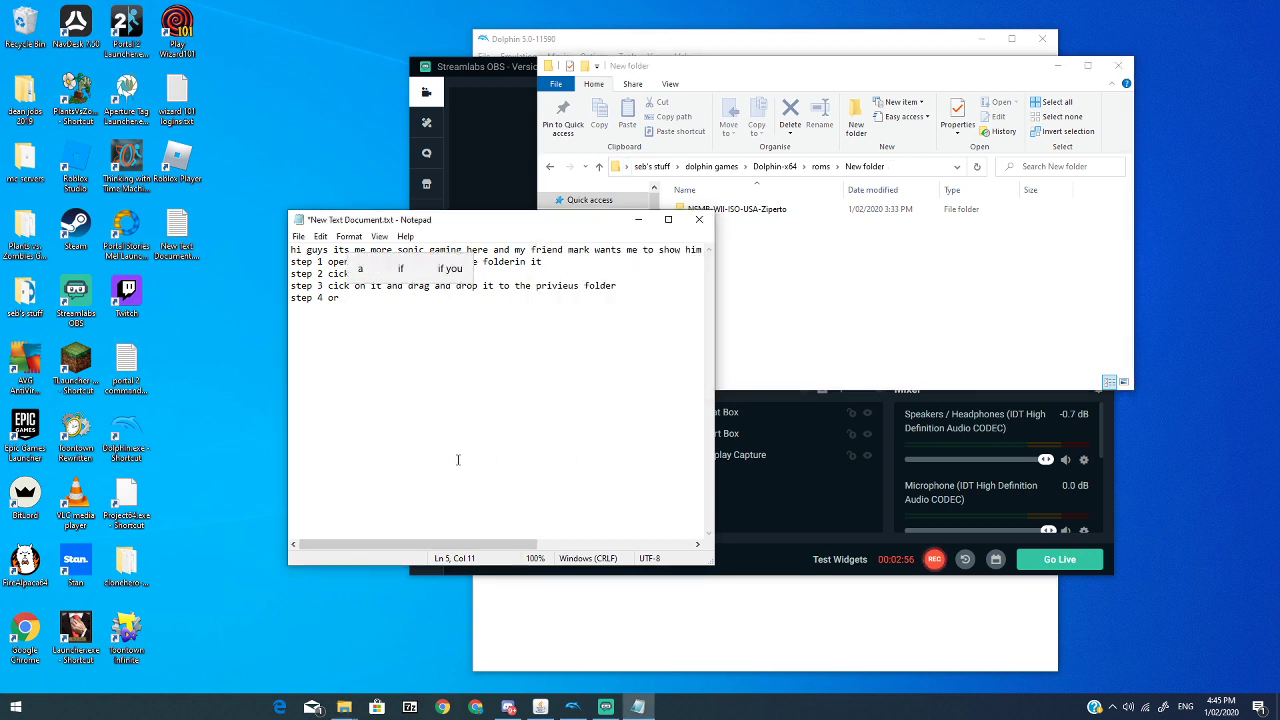
text(ope)
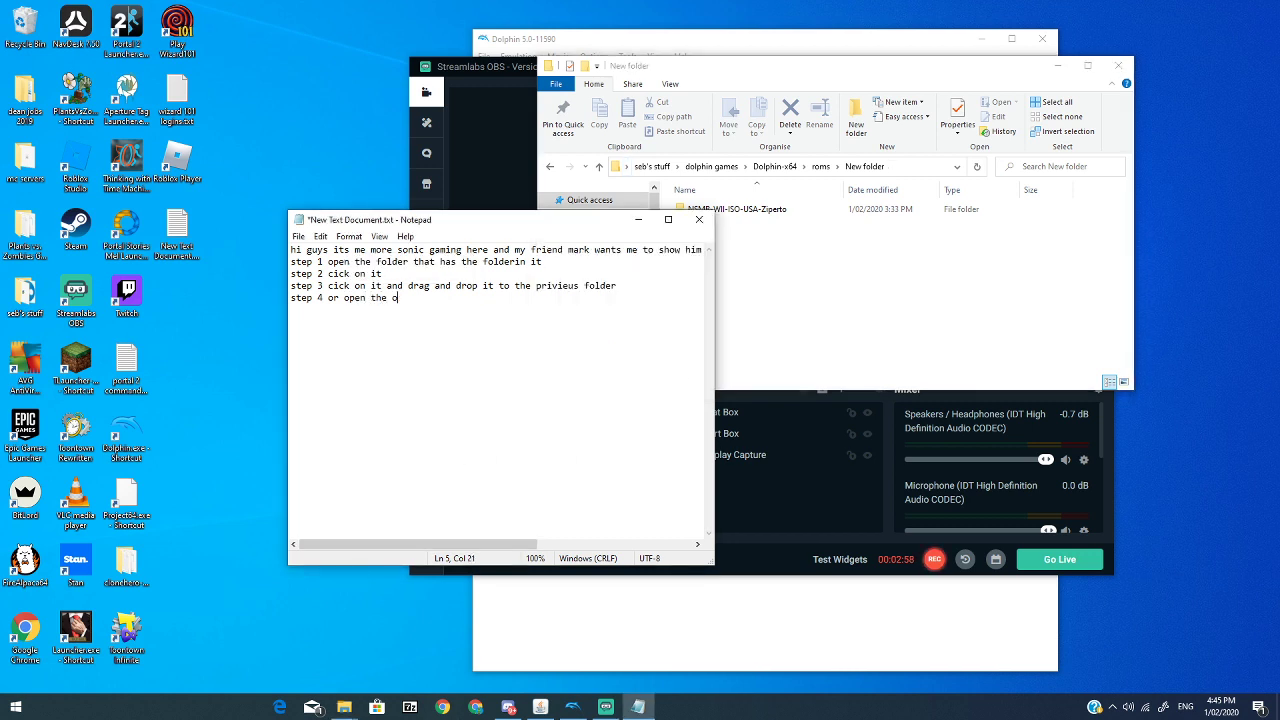
text(n the folder that you have )
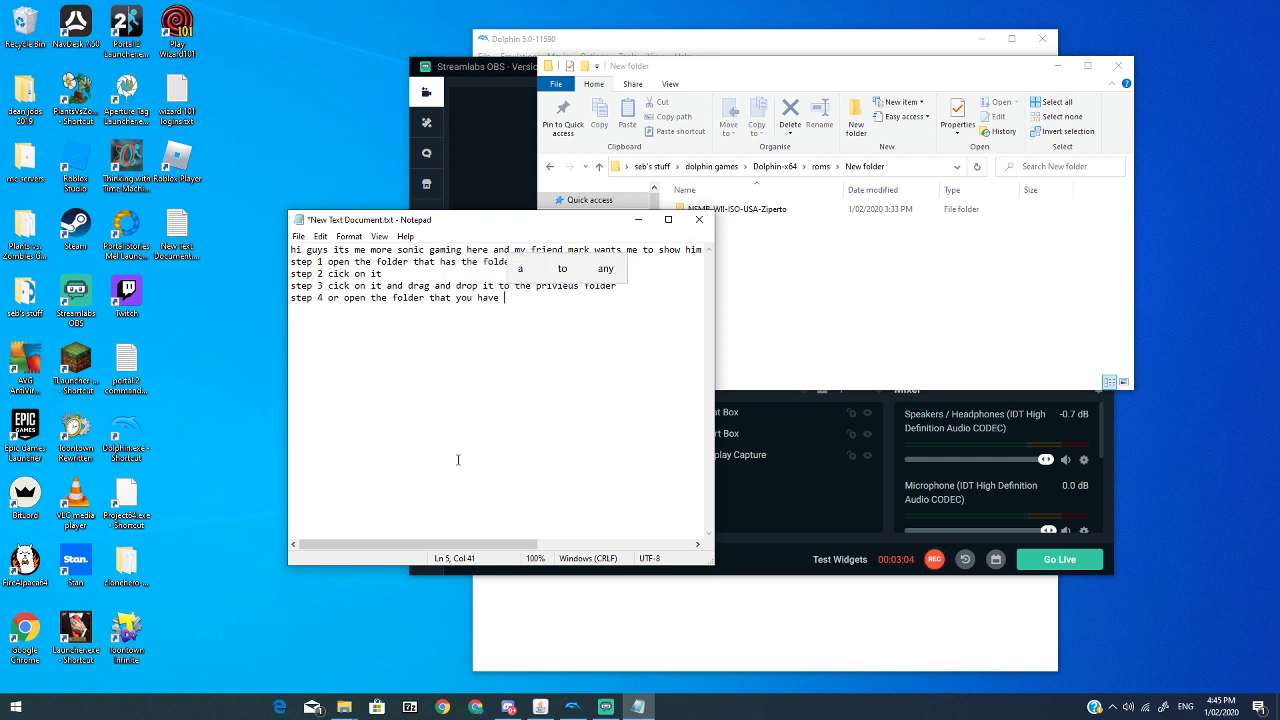
text(ope)
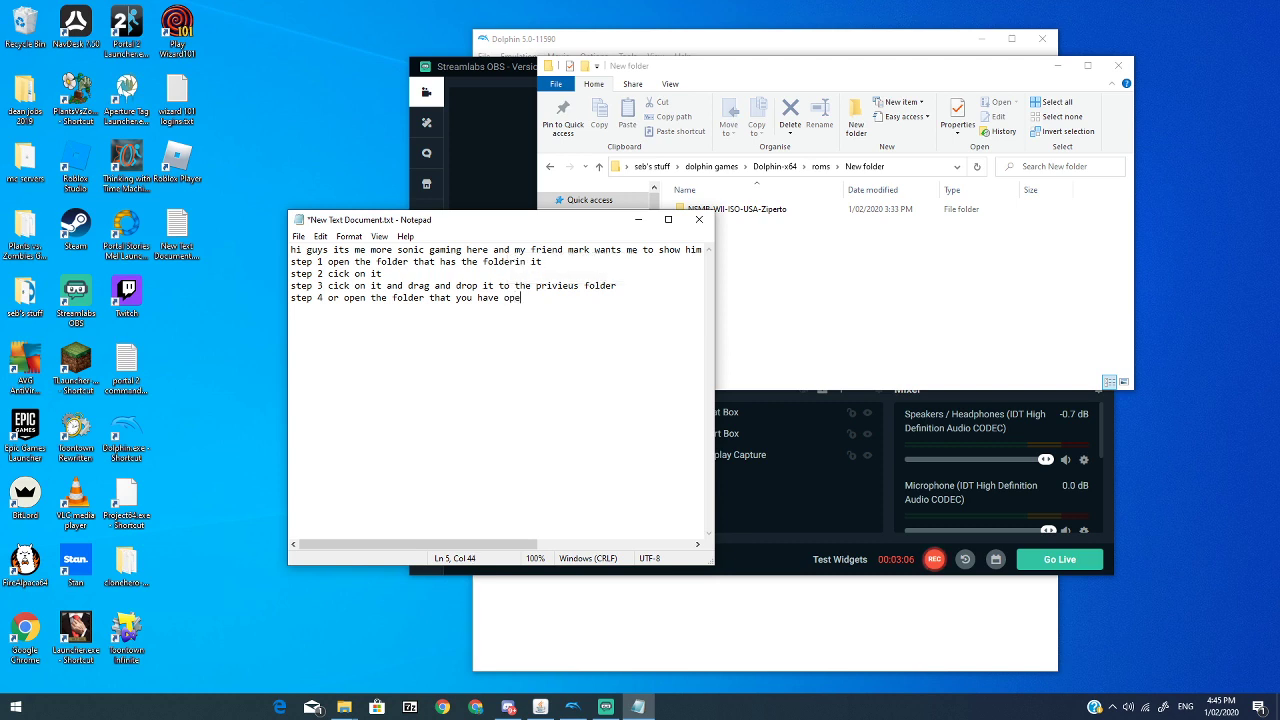
text(n befor)
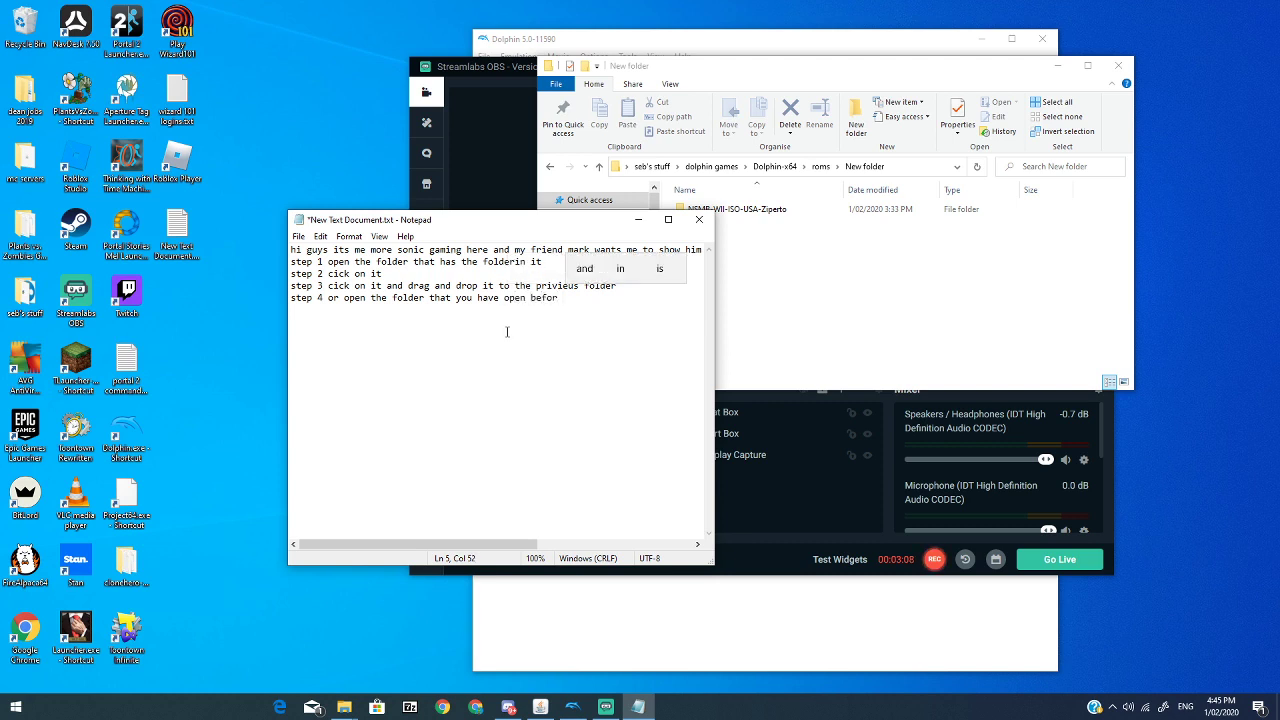
key(Return)
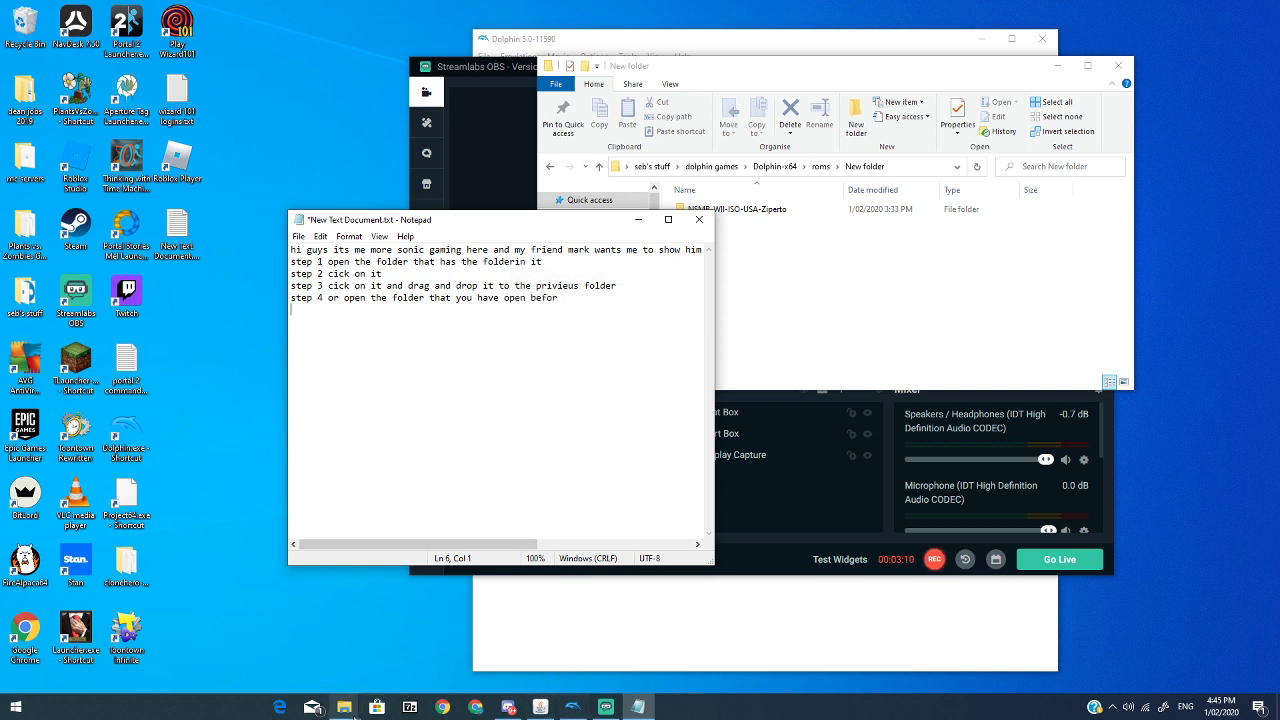
Bring up the File Explorer window showing roms and place it beside the New folder window so both are in view.
click(344, 707)
click(275, 650)
drag(623, 82, 229, 191)
click(836, 253)
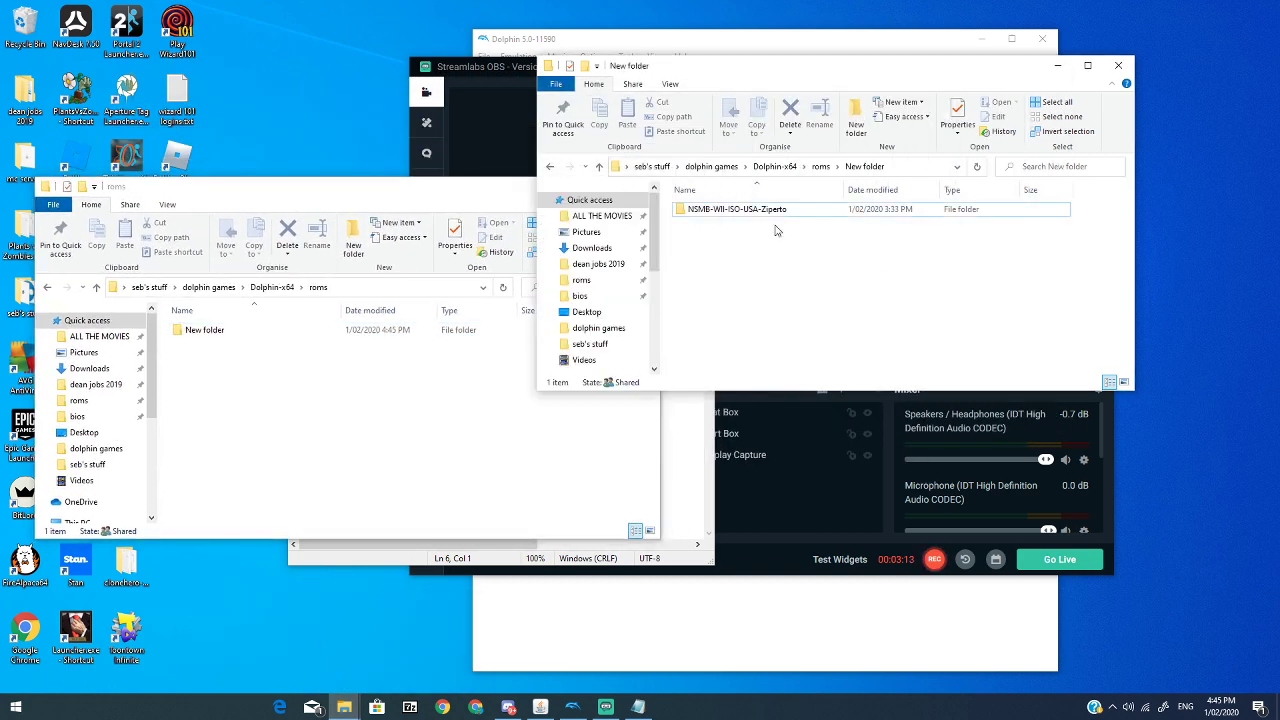
Write "do step 3 again but do this" on the sixth line of the Notepad document.
click(698, 484)
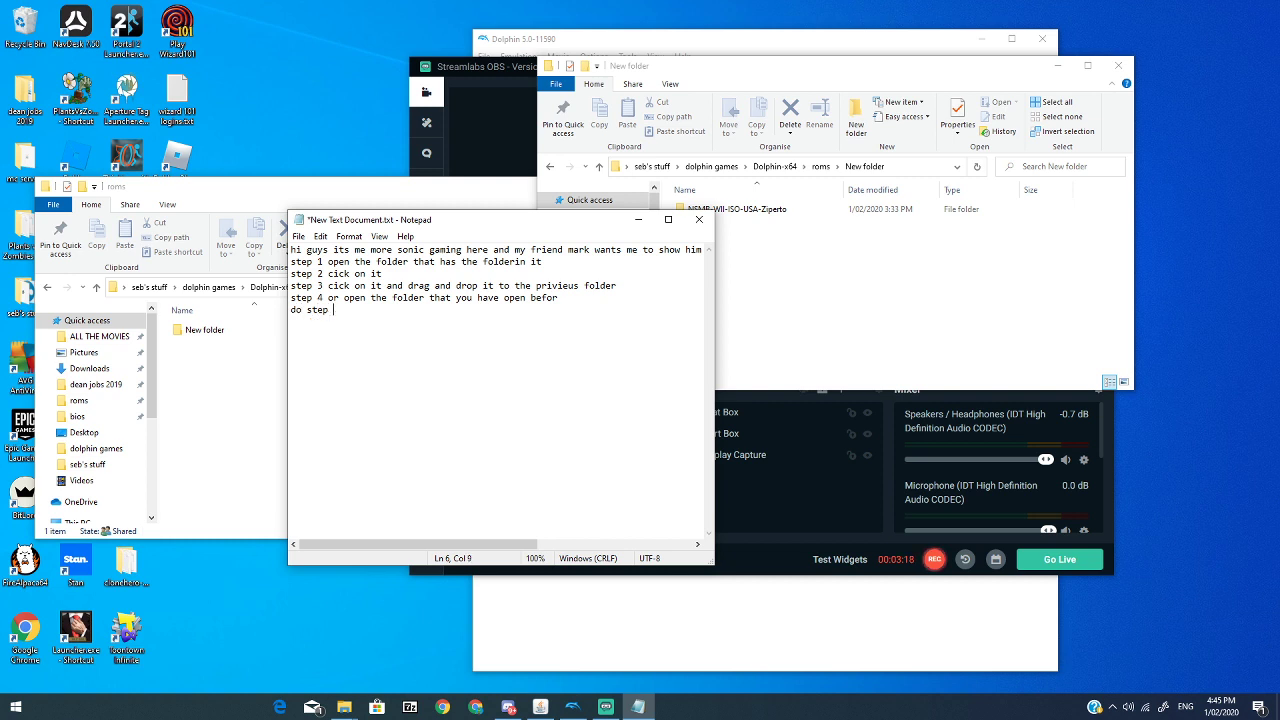
key(BackSpace)
text(3 again b)
key(BackSpace)
text(but do this)
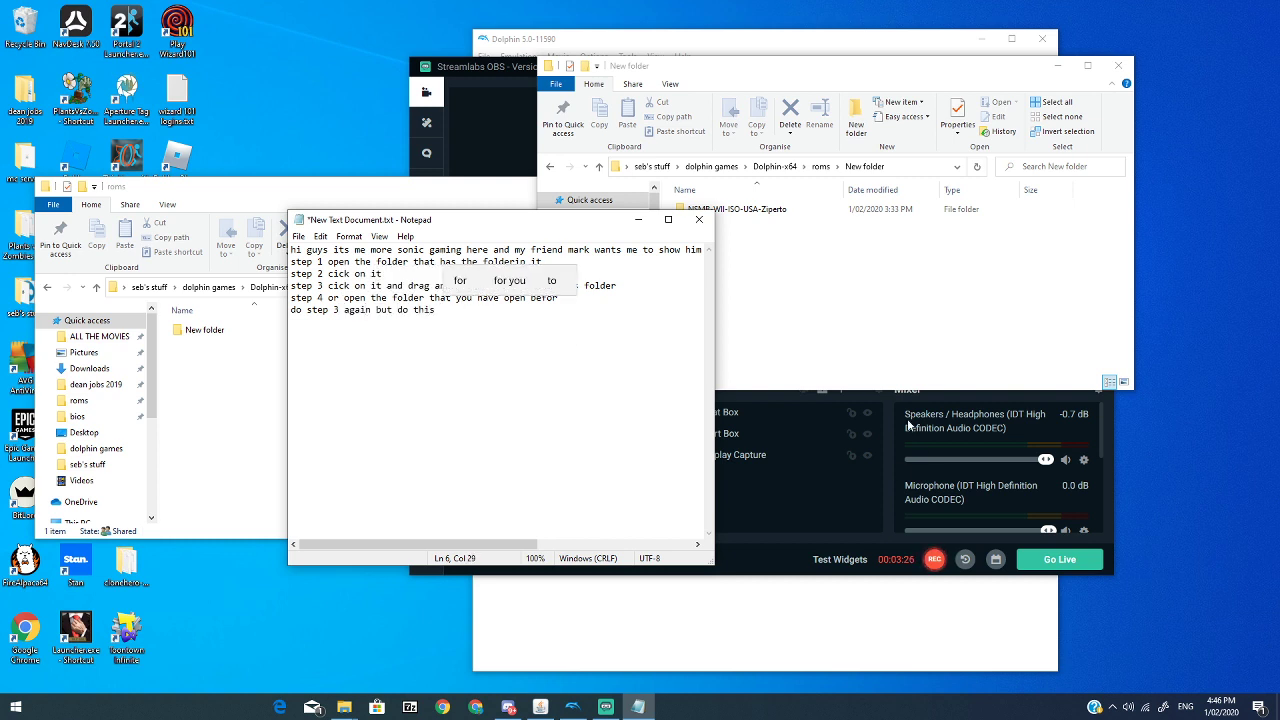
Move the NSMB-WII-ISO-USA-Ziperto folder from the New folder window into the roms window.
key(alt+Tab)
click(180, 440)
click(783, 251)
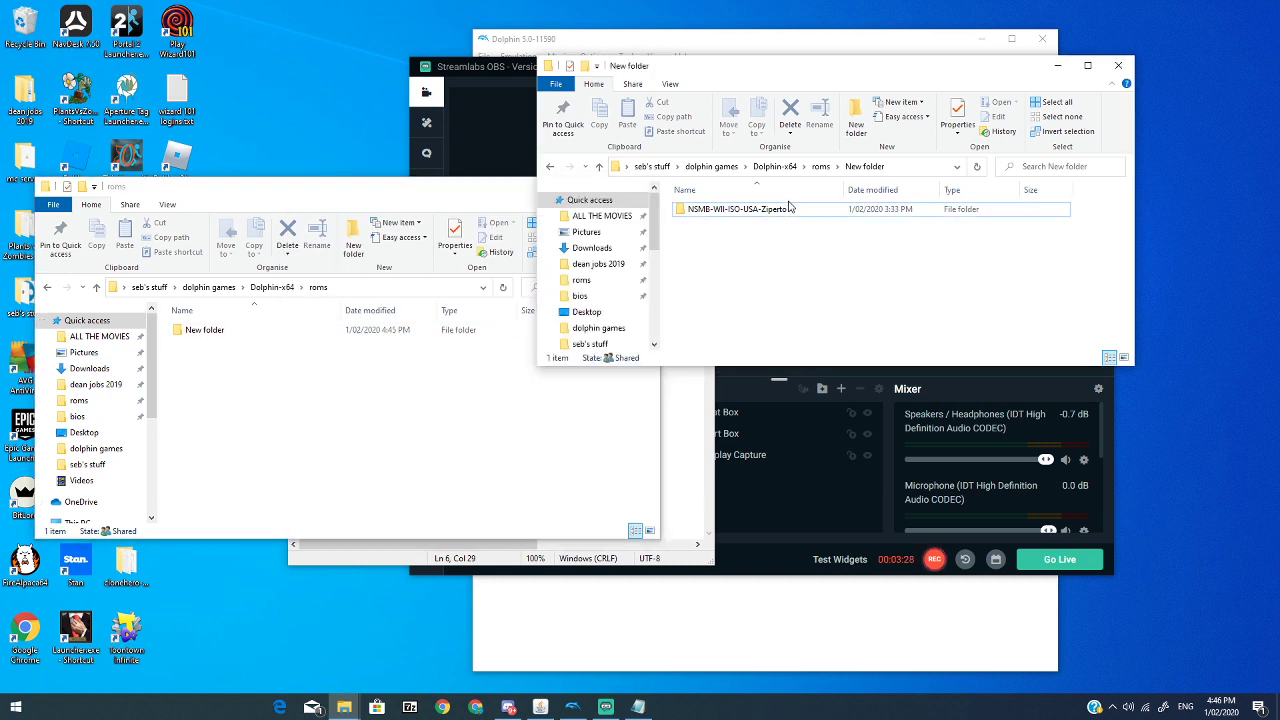
drag(740, 209, 487, 335)
drag(418, 432, 418, 432)
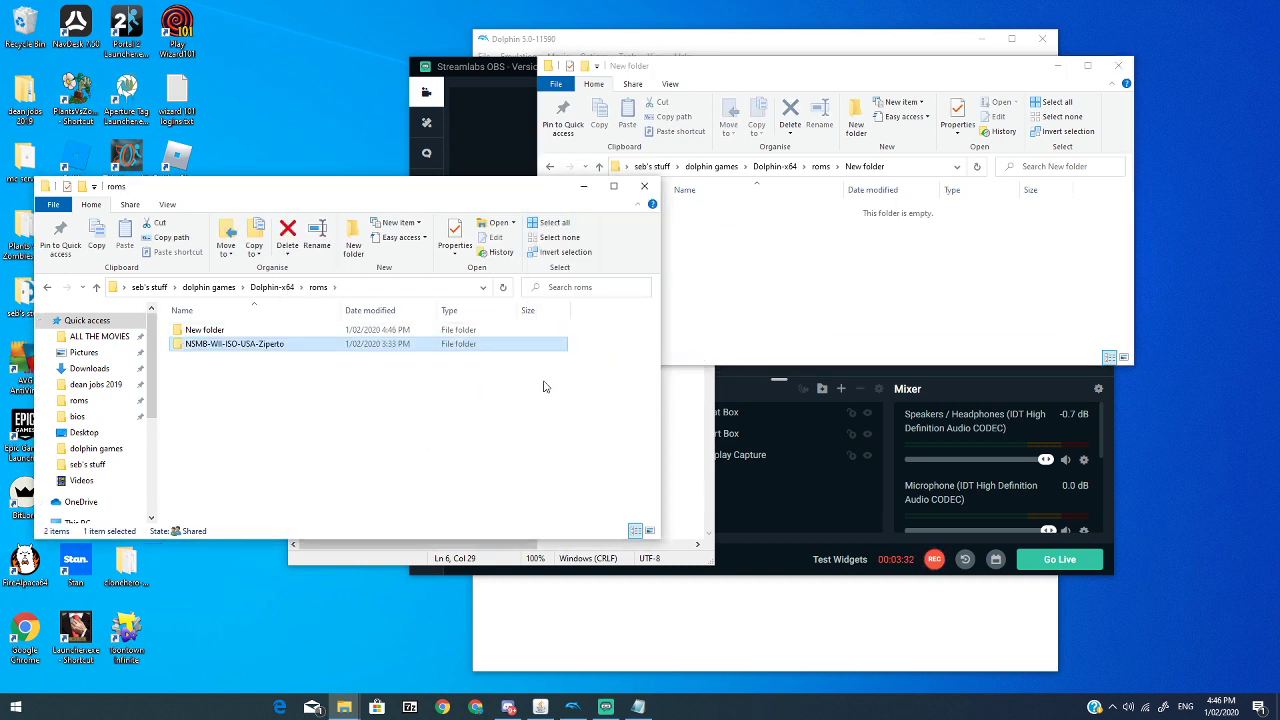
Continue the sixth line in Notepad with "and if you want to delete the folder that had the folde you wanted then go ahead" and start a new line.
click(687, 450)
text(and if you wan)
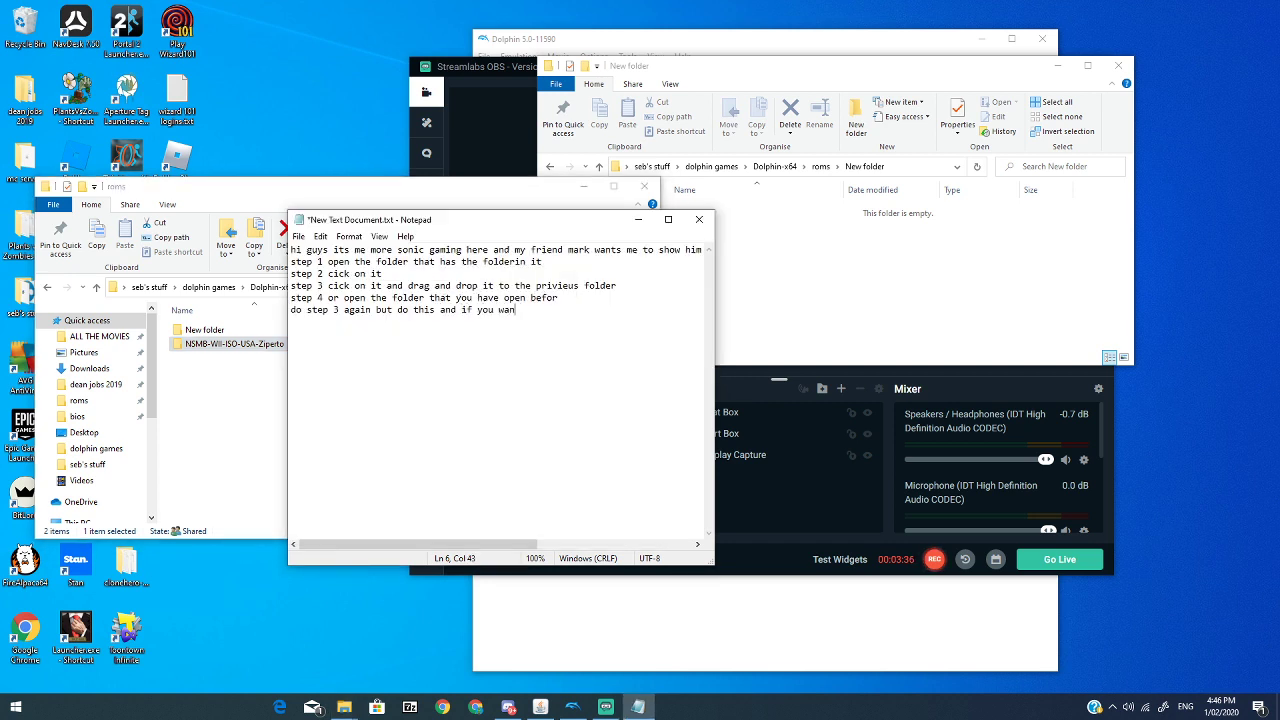
text(t to delete the folder that ha)
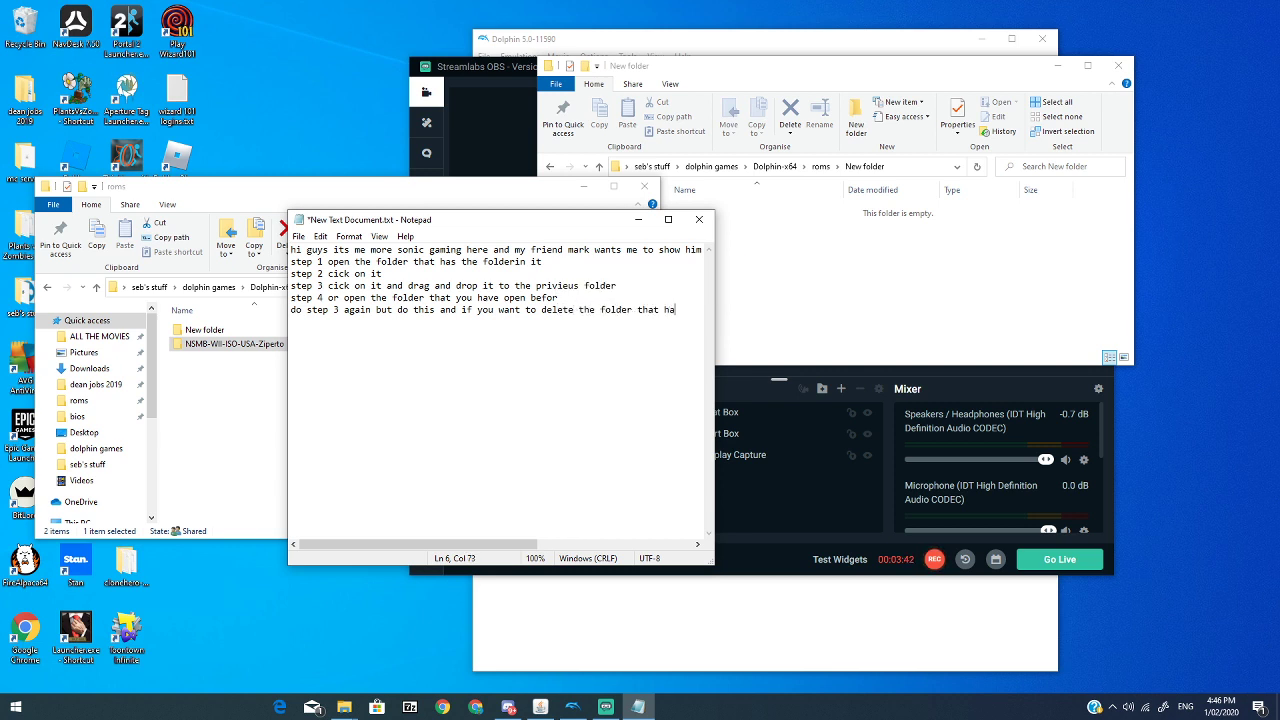
text(d the folde you wanted)
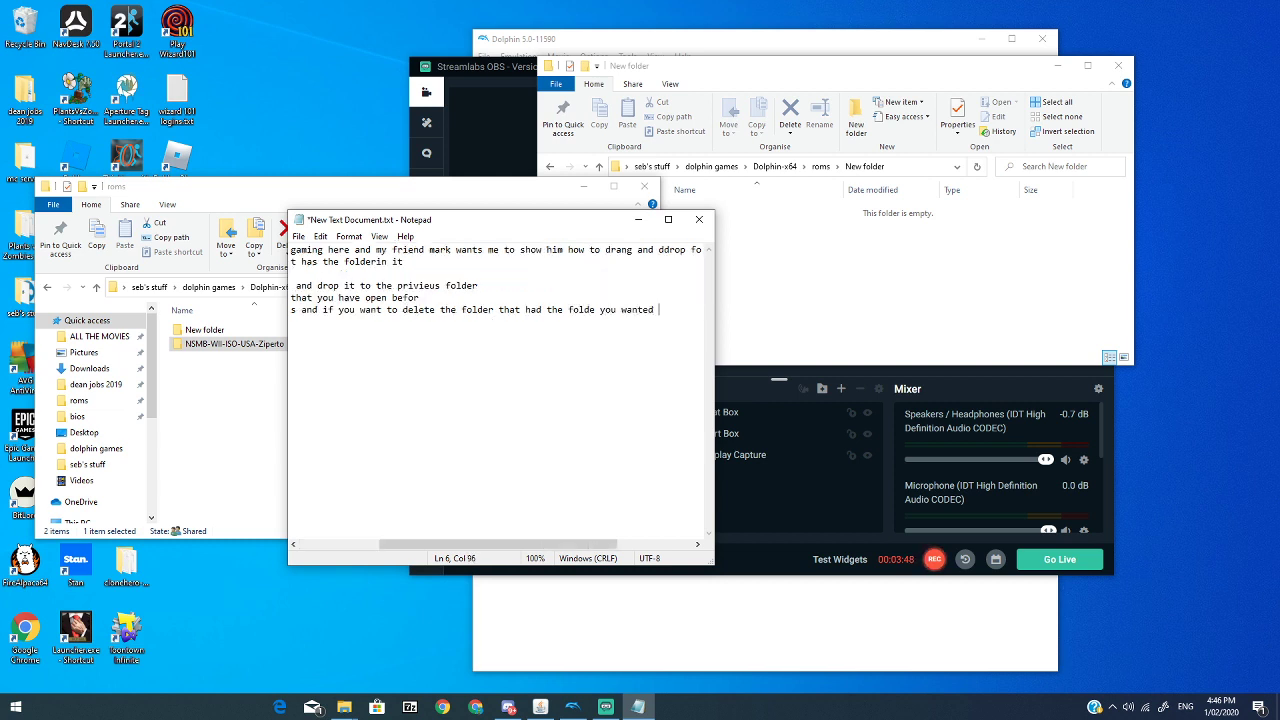
text(o ahead)
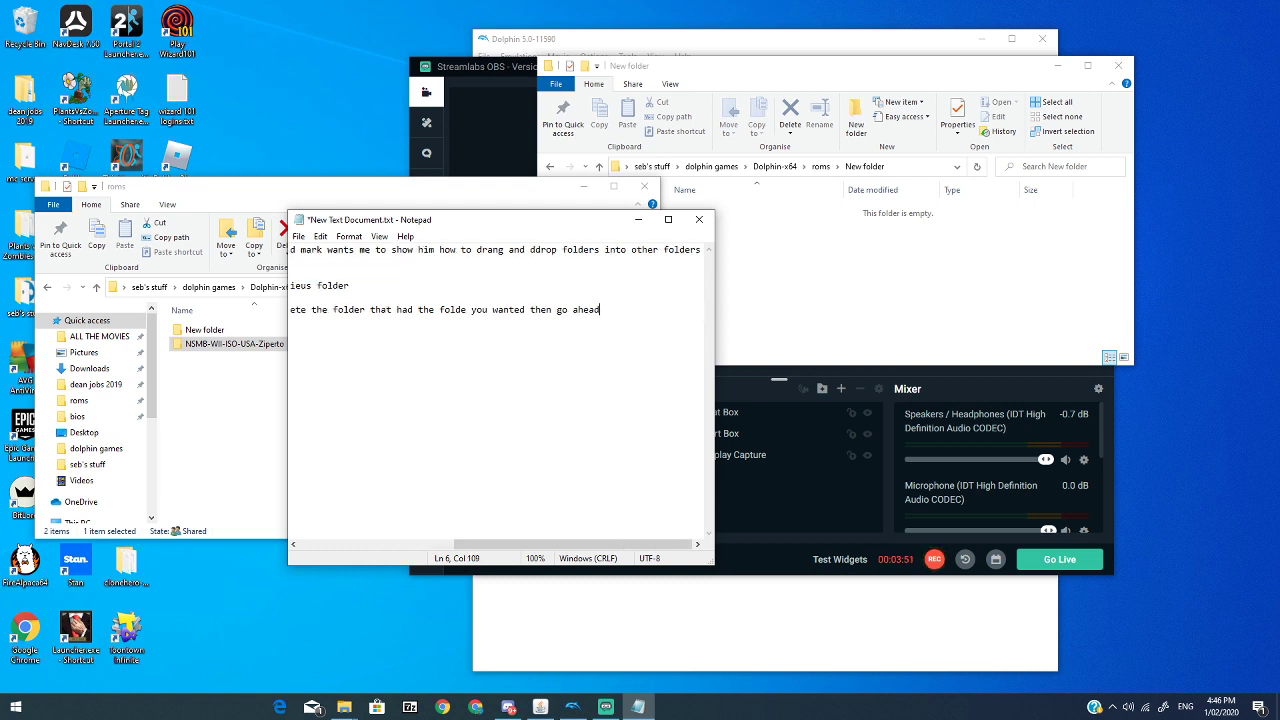
key(Return)
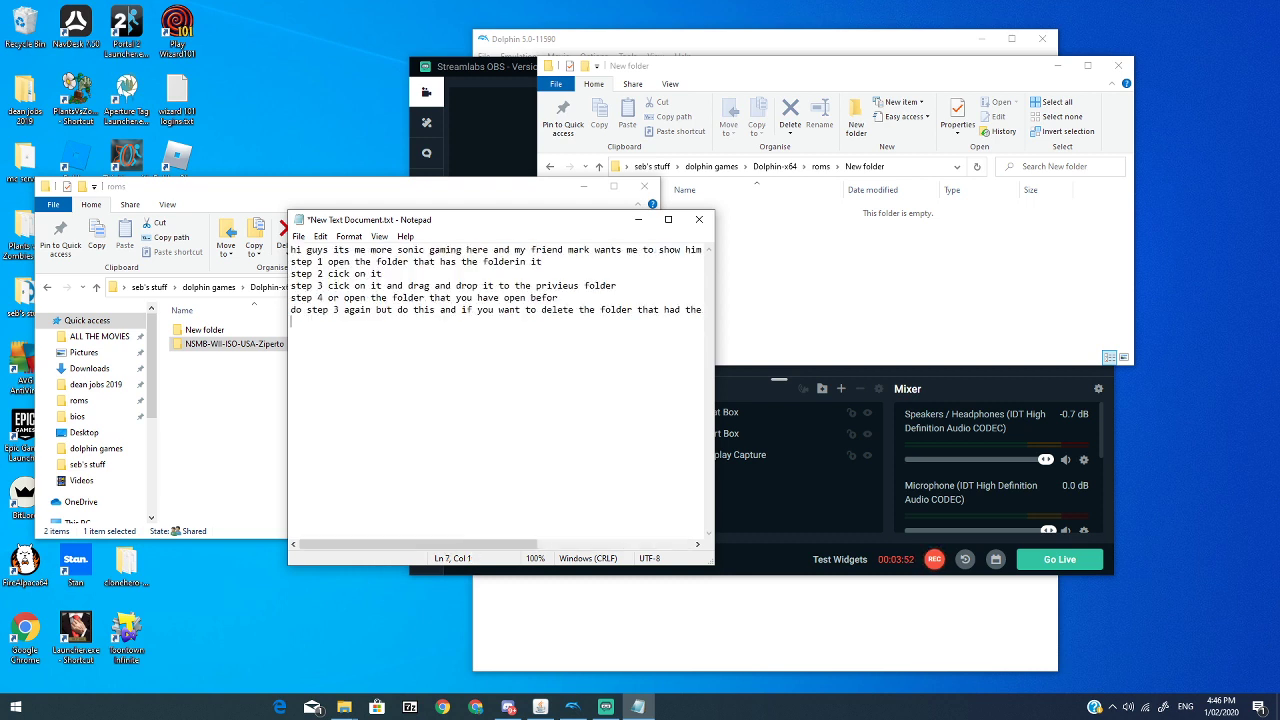
Delete the emptied New folder from roms and empty the Recycle Bin.
click(218, 334)
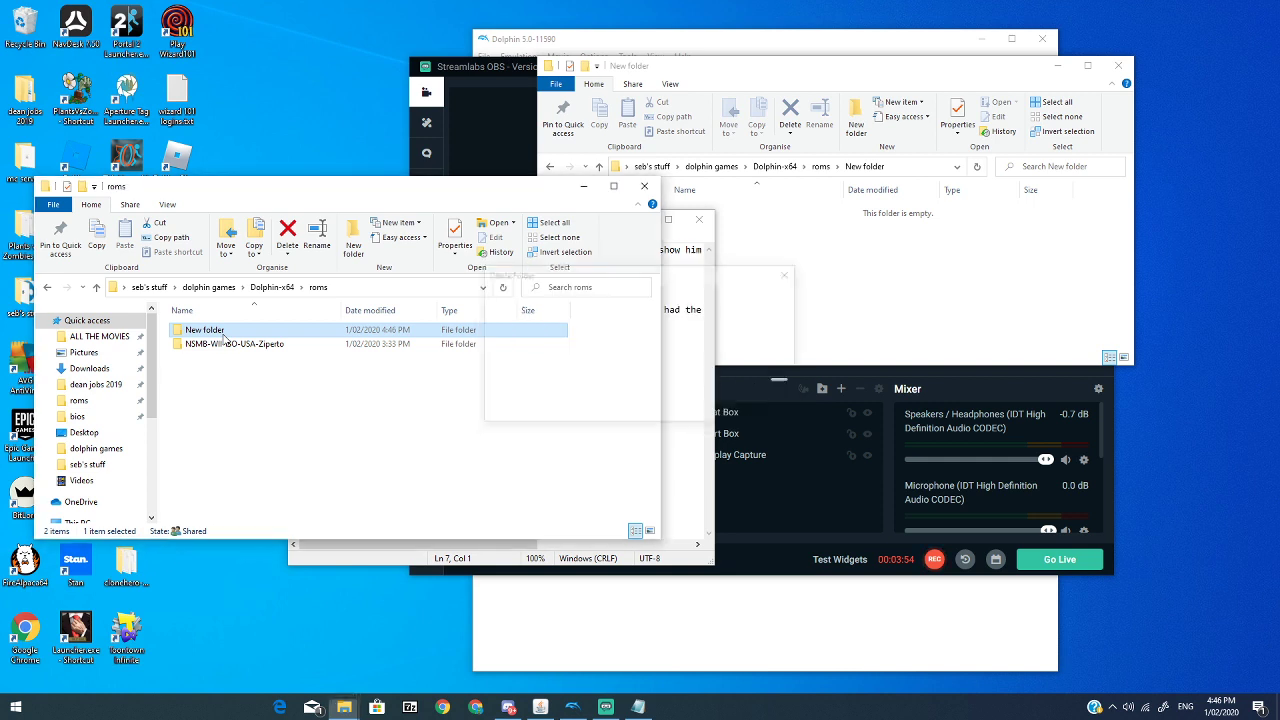
key(Delete)
right_click(42, 42)
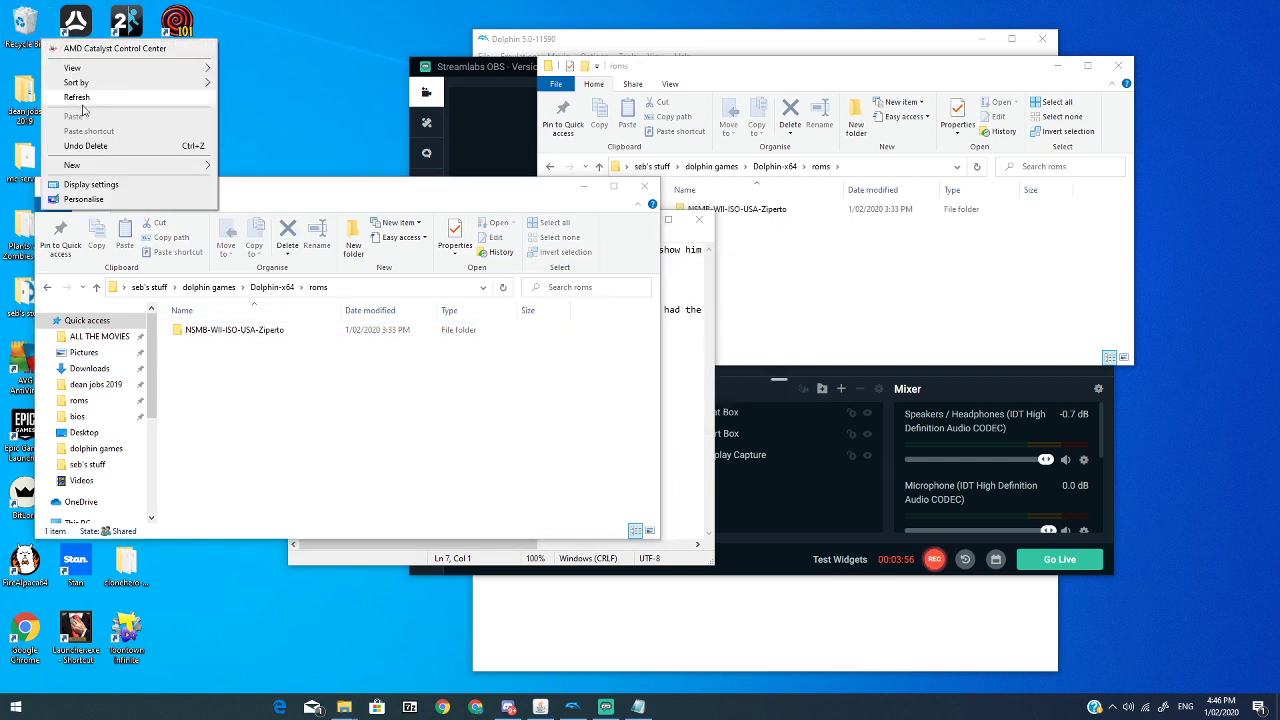
right_click(32, 38)
click(76, 57)
key(Return)
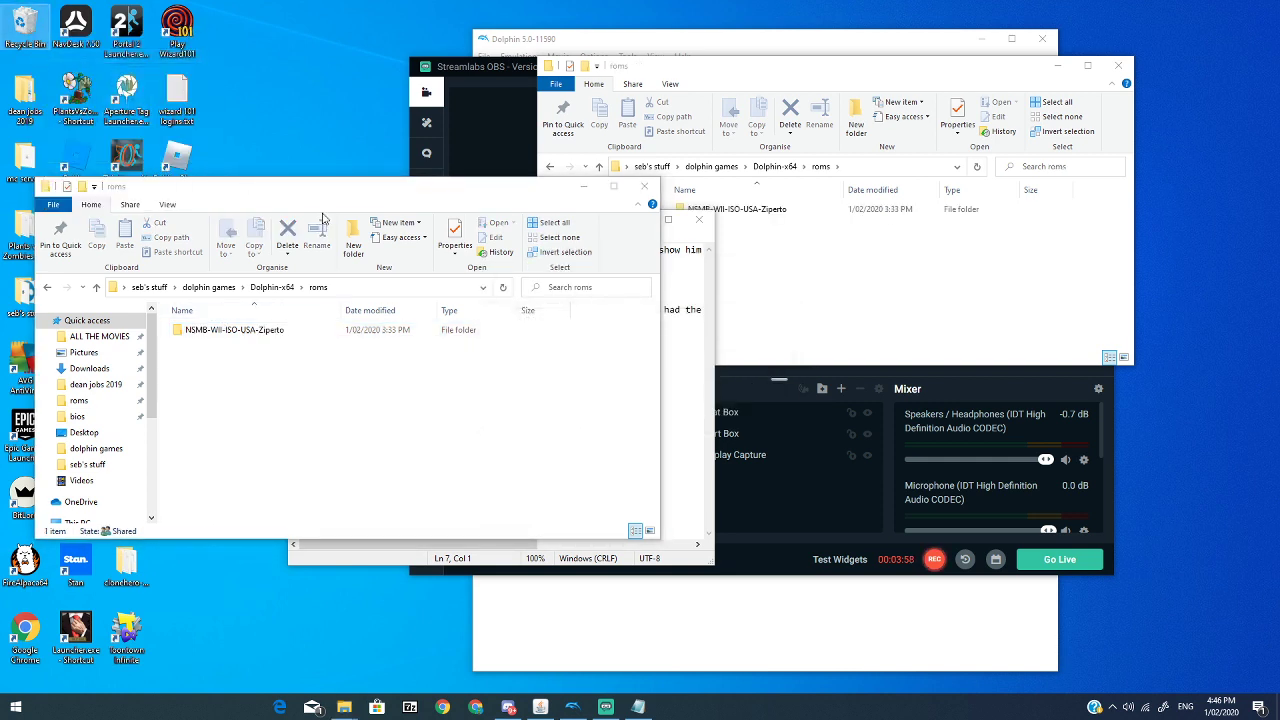
Go up to Dolphin-x64 and move the Disney Epic Mickey, Sonic Riders and both SpongeBob SquarePants folders into roms.
click(272, 287)
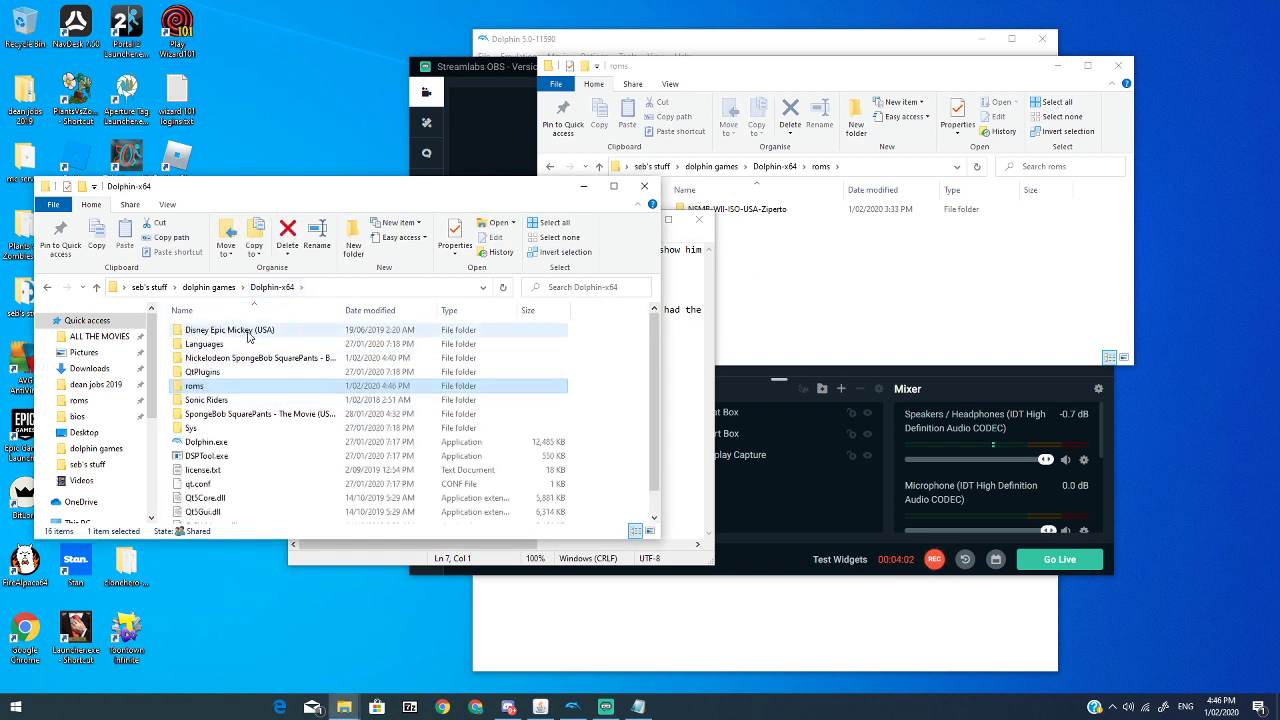
drag(245, 332, 200, 358)
click(828, 306)
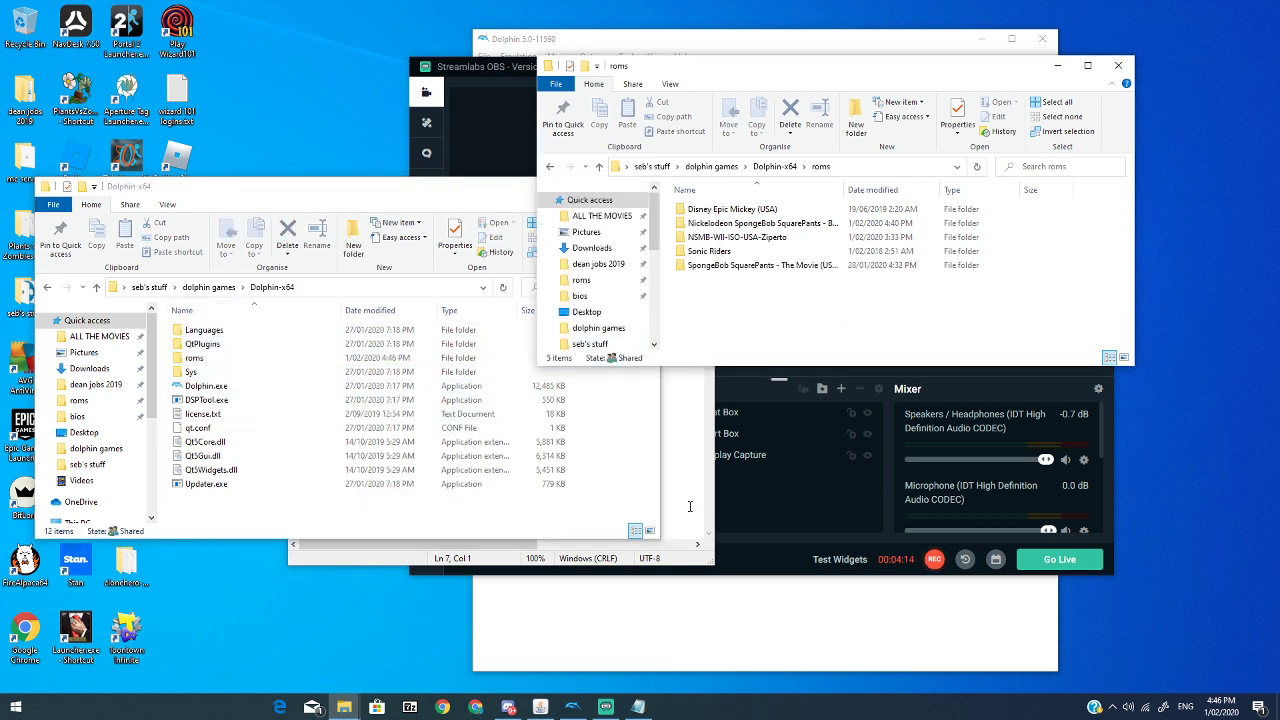
Switch to the Streamlabs OBS window with the recording controls.
click(895, 566)
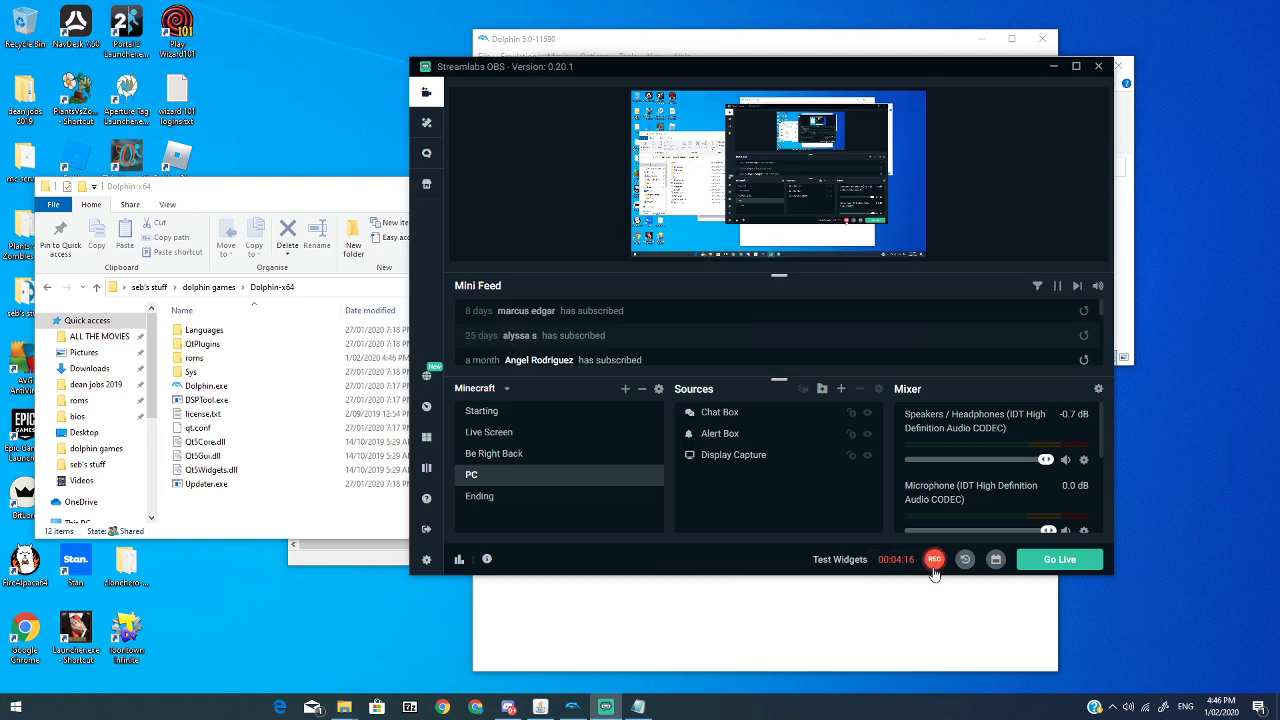